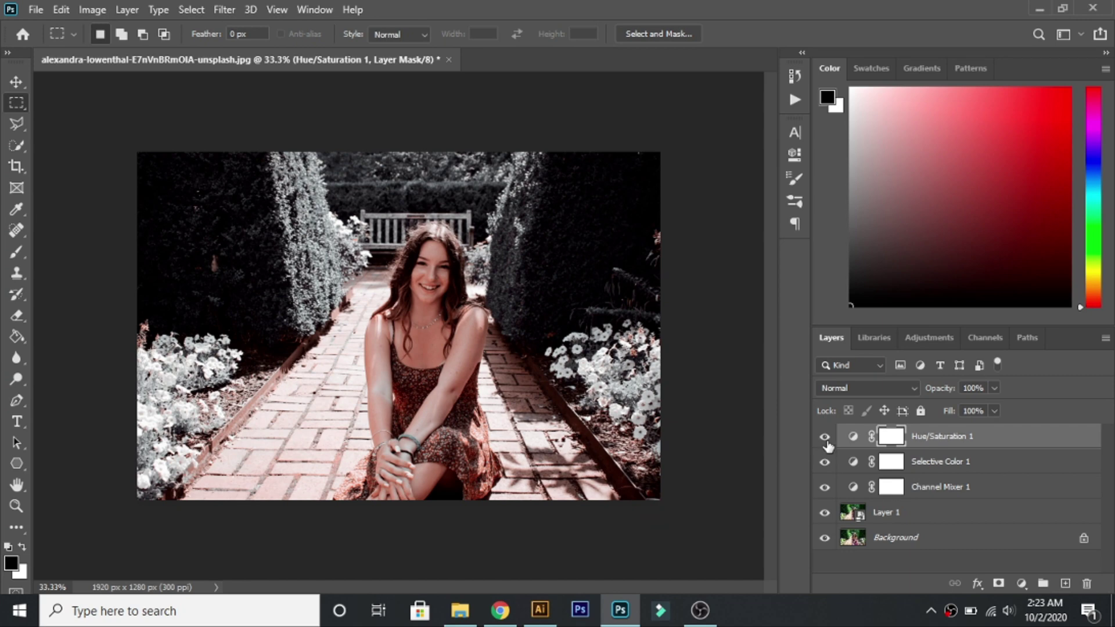
# - Hide and show the Hue/Saturation, Selective Color and Channel Mixer layers to compare the photo before and after grading
pyautogui.click(825, 437)
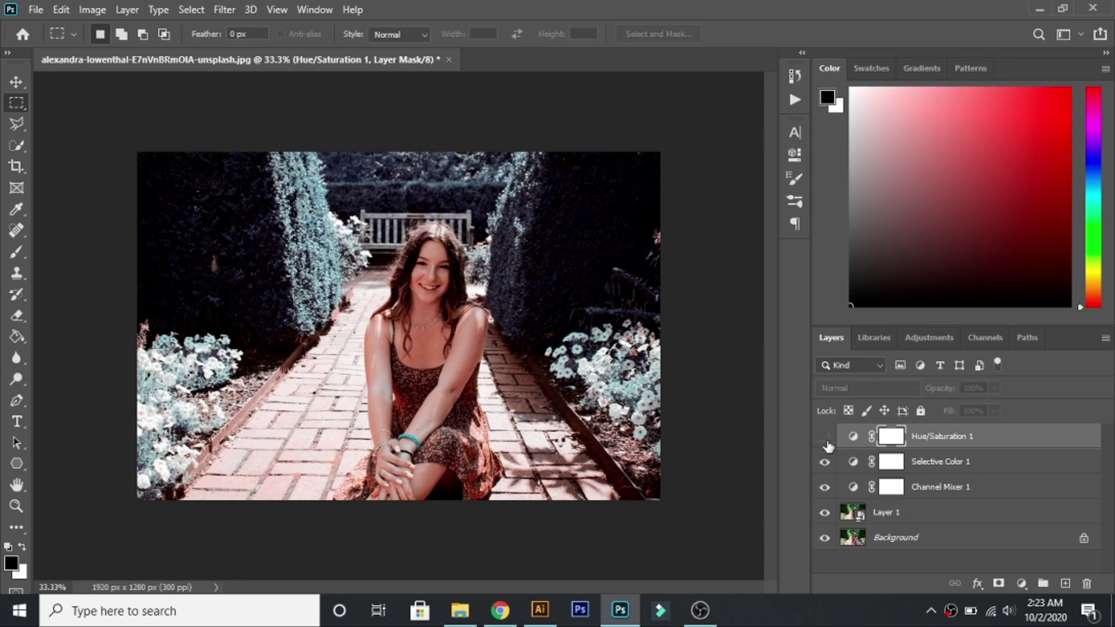
pyautogui.click(824, 463)
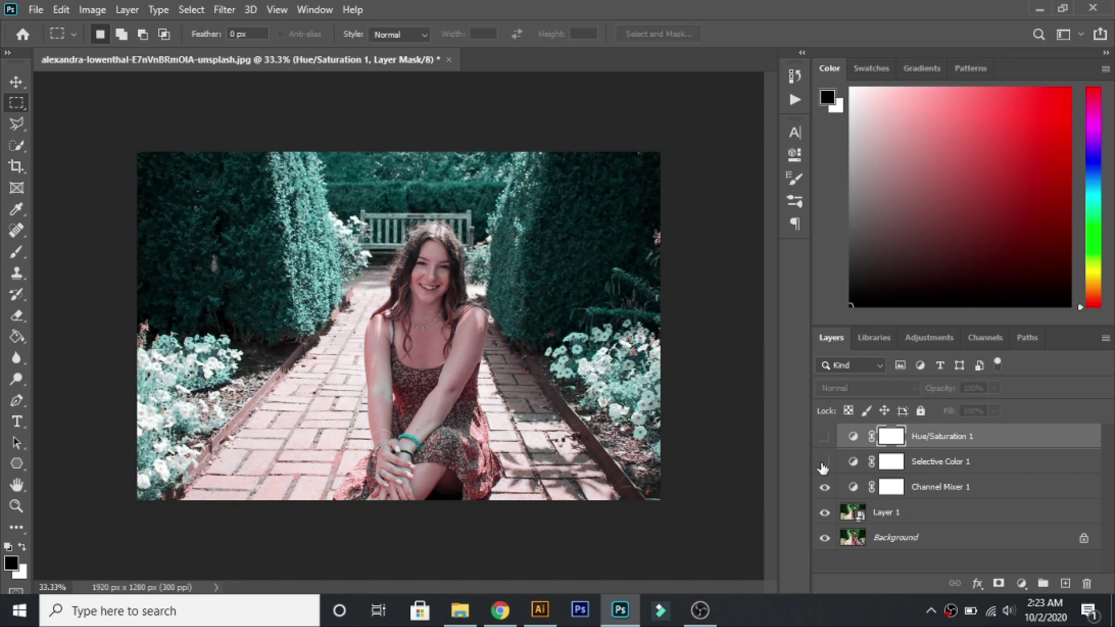
pyautogui.click(824, 490)
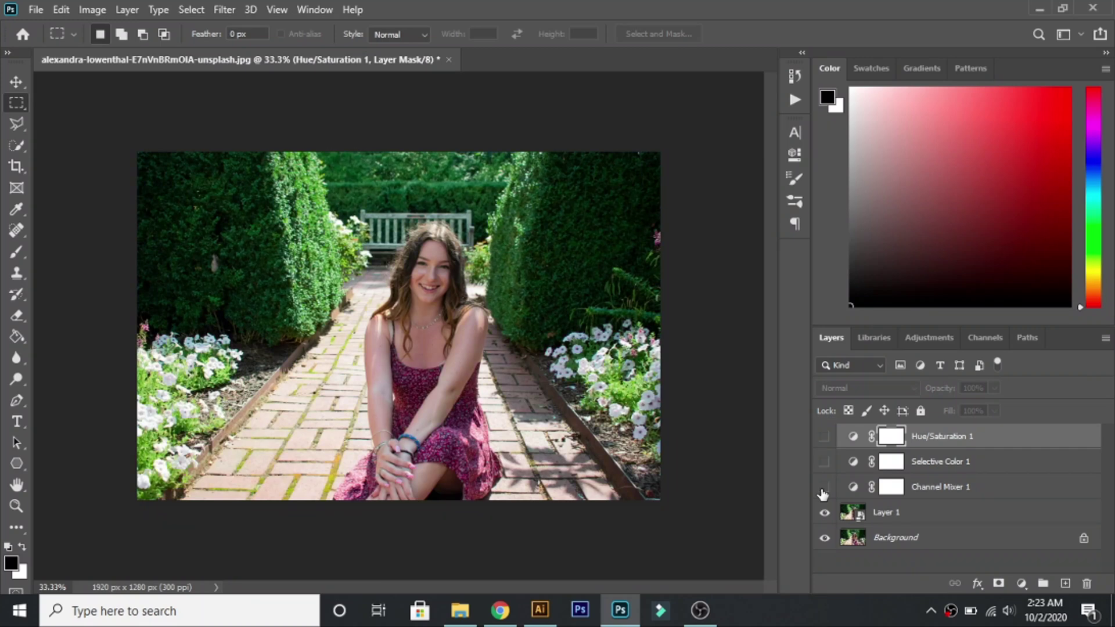
pyautogui.click(824, 487)
pyautogui.click(825, 462)
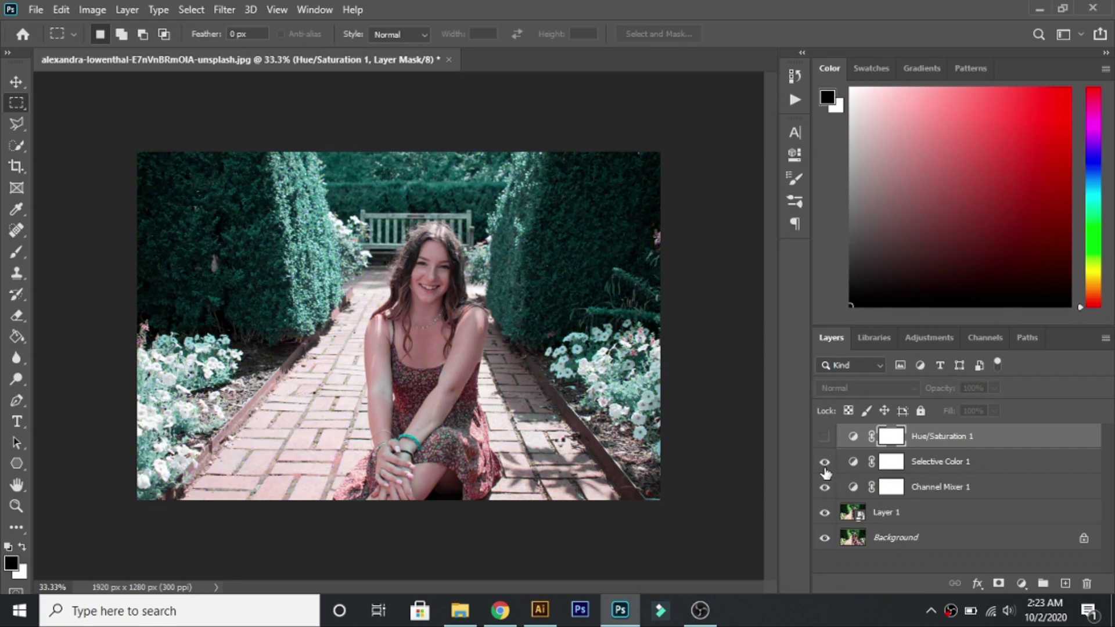
pyautogui.click(824, 437)
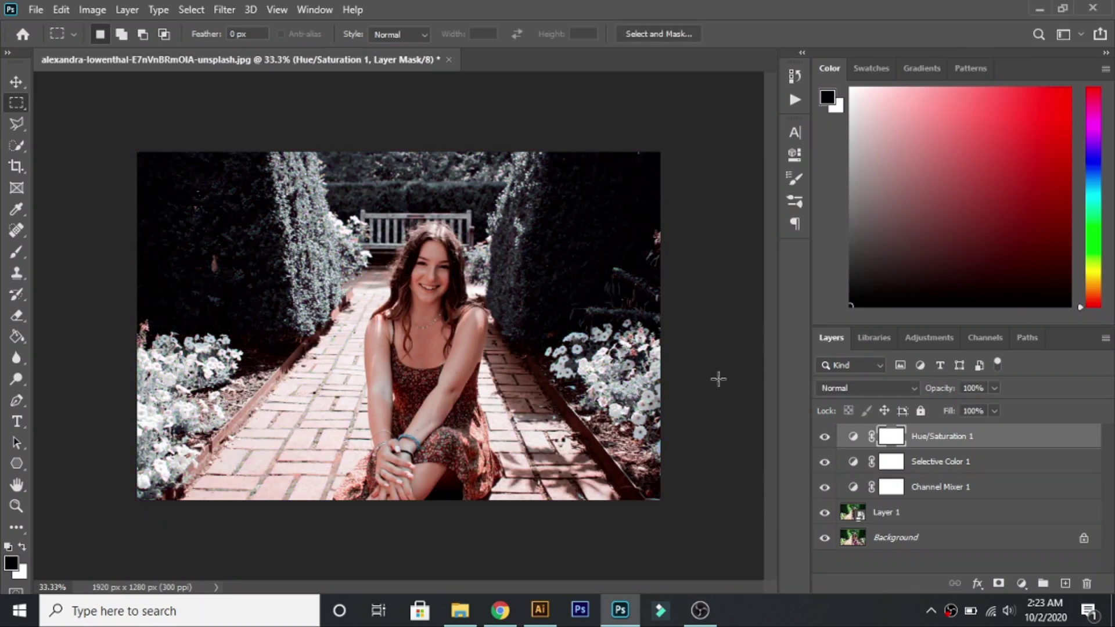
pyautogui.scroll(2, 719, 379)
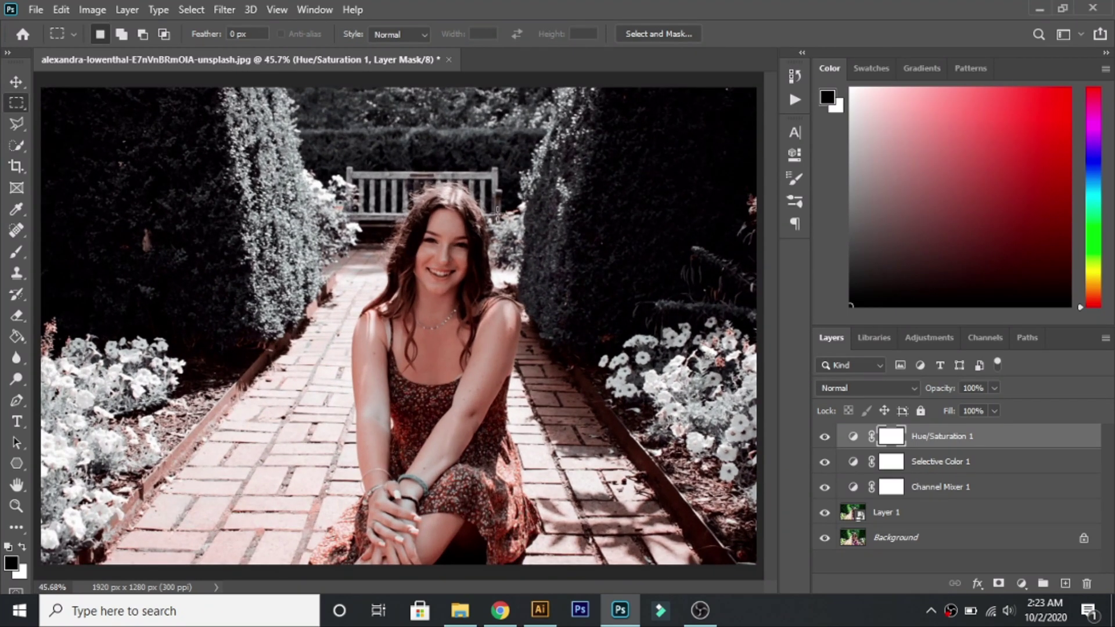
# - Open the original garden portrait from the Downloads folder, accept it in Camera Raw without adjustments, and fit it on screen
pyautogui.click(36, 10)
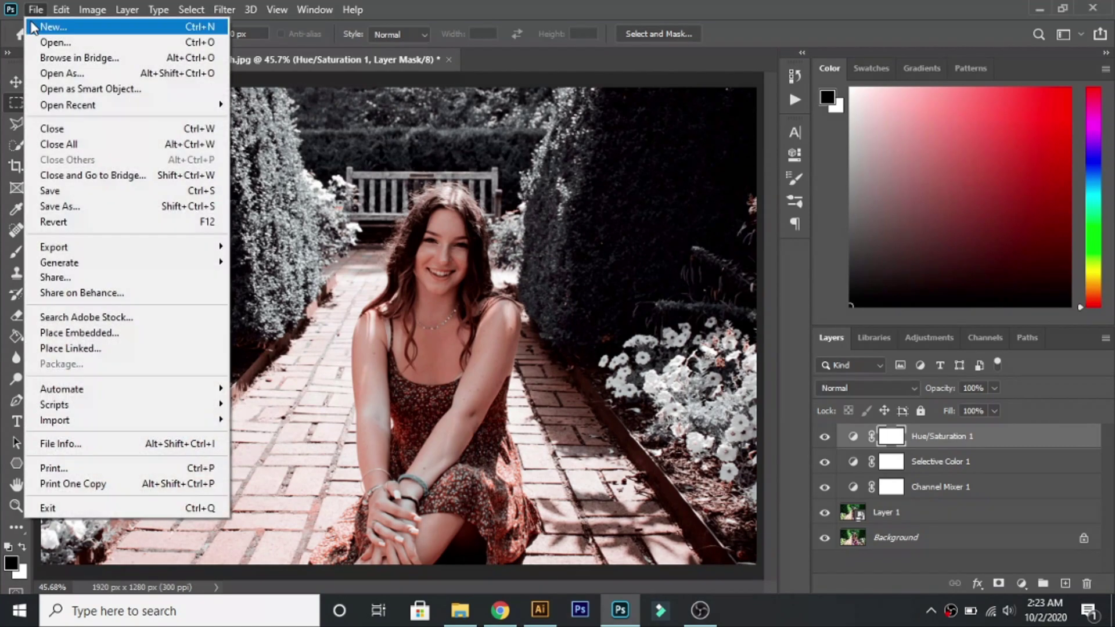
pyautogui.click(32, 43)
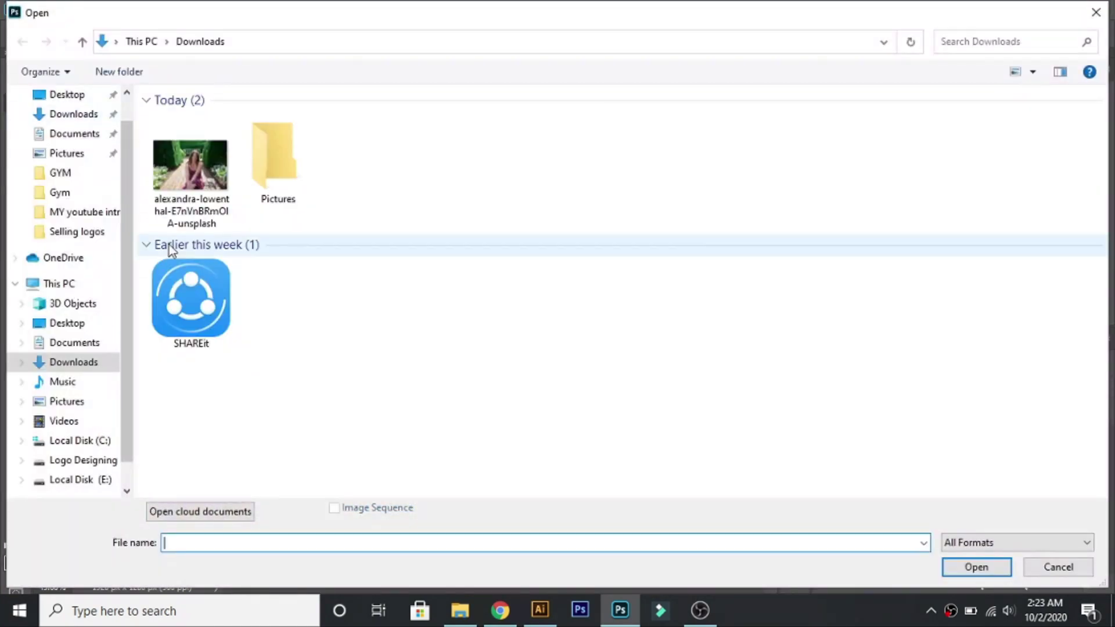
pyautogui.click(183, 166)
pyautogui.doubleClick(183, 165)
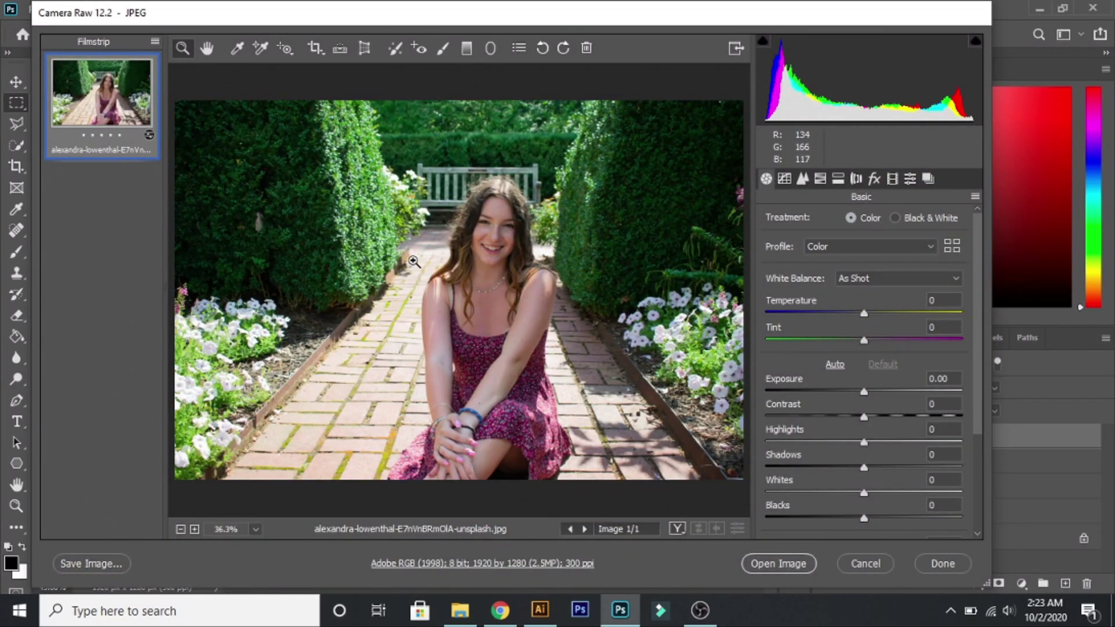
pyautogui.click(761, 564)
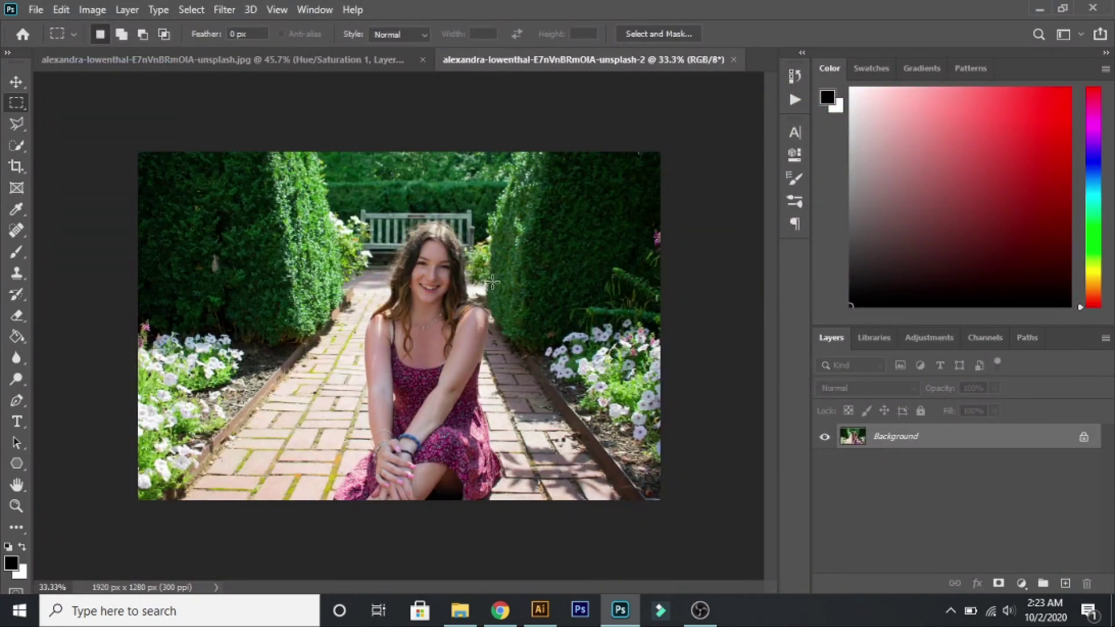
pyautogui.hotkey('ctrl', '+')
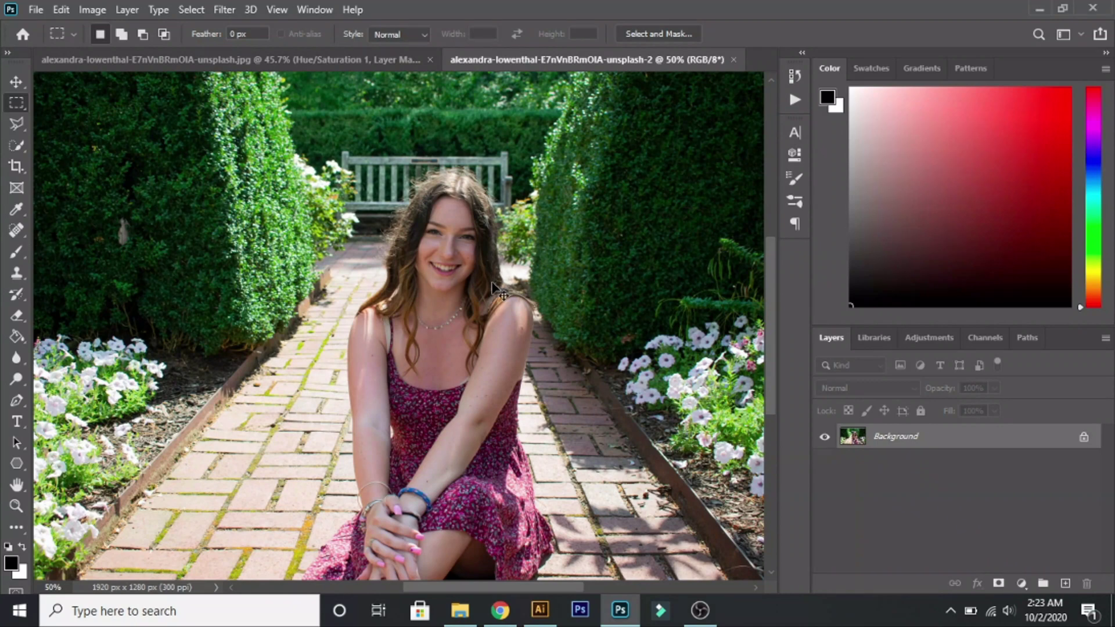
pyautogui.hotkey('ctrl', '-')
pyautogui.hotkey('ctrl', '0')
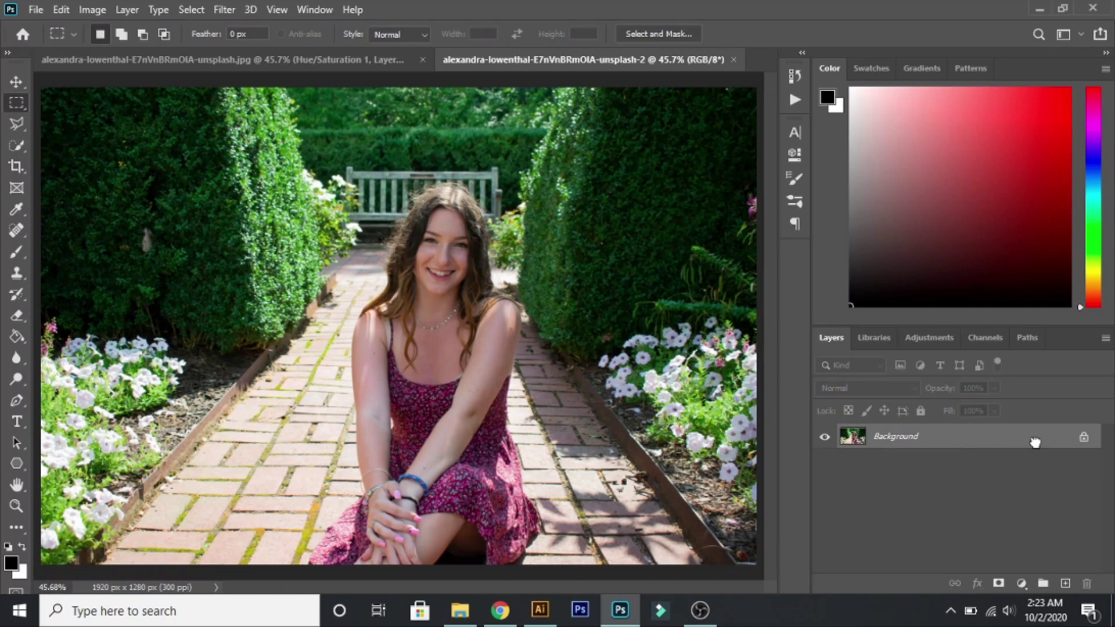
# - Duplicate the Background layer as "Model" and convert the copy to a Smart Object
pyautogui.moveTo(1033, 442); pyautogui.dragTo(1068, 581)
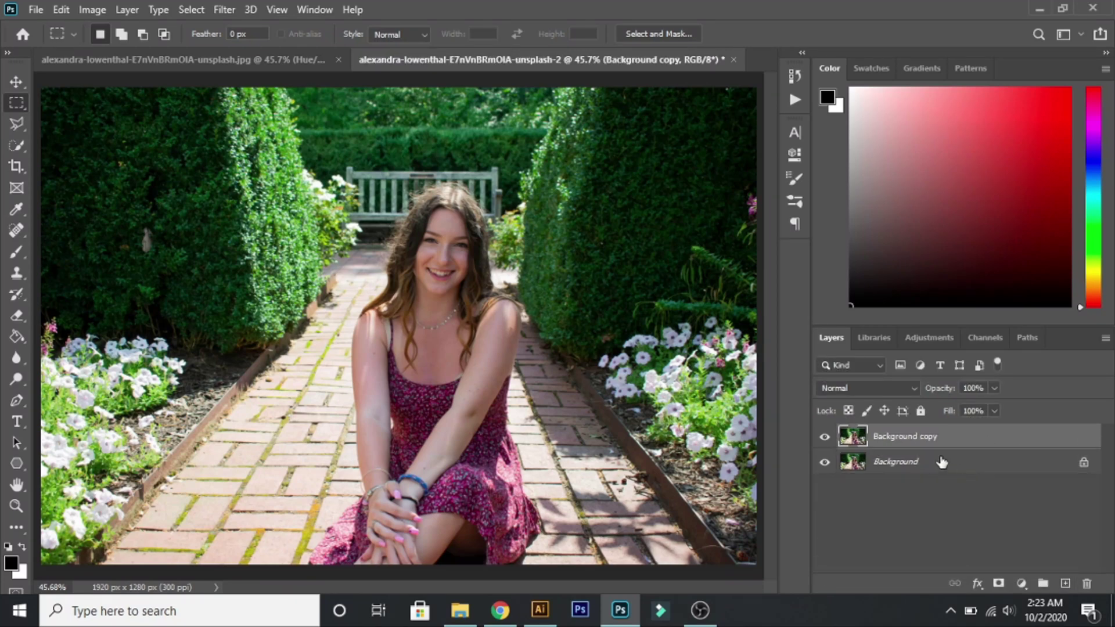
pyautogui.doubleClick(928, 436)
pyautogui.write('Model')
pyautogui.press('Return')
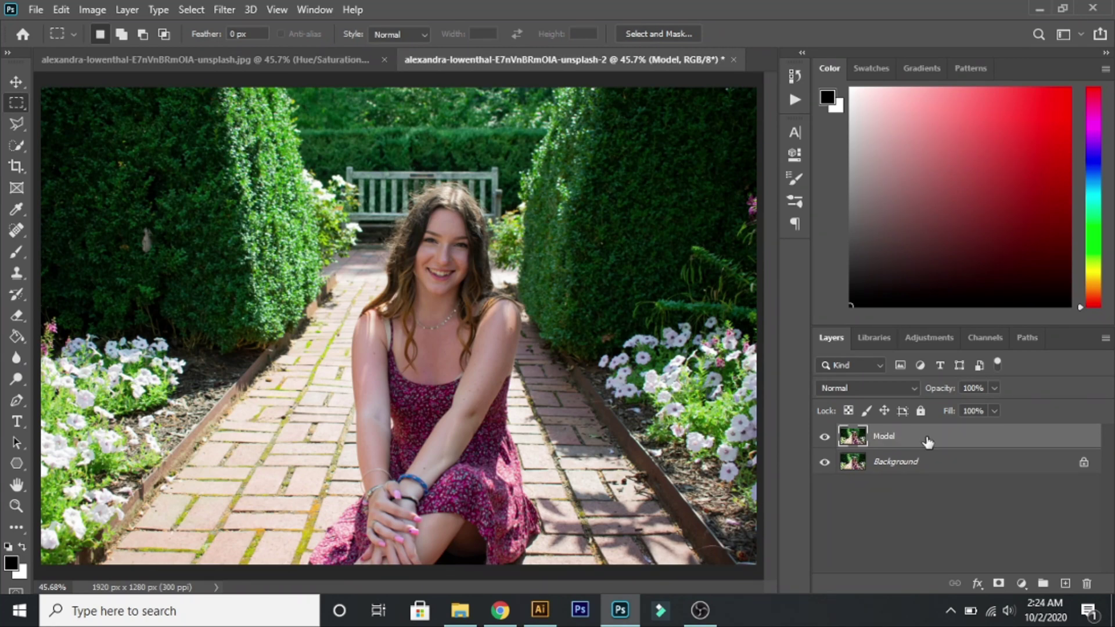
pyautogui.rightClick(927, 441)
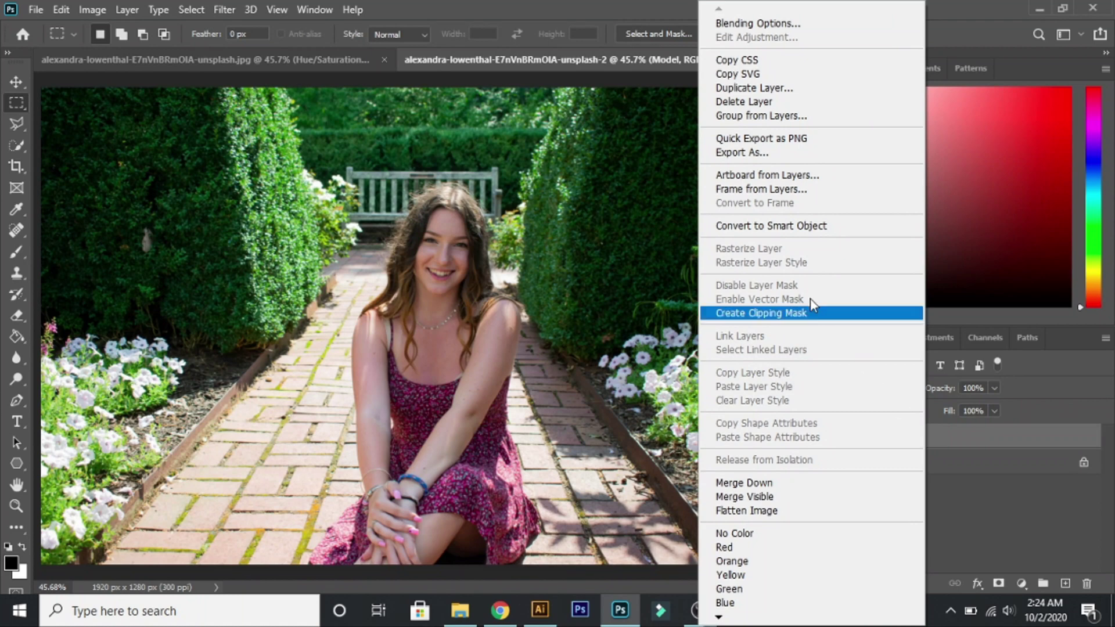
pyautogui.click(773, 233)
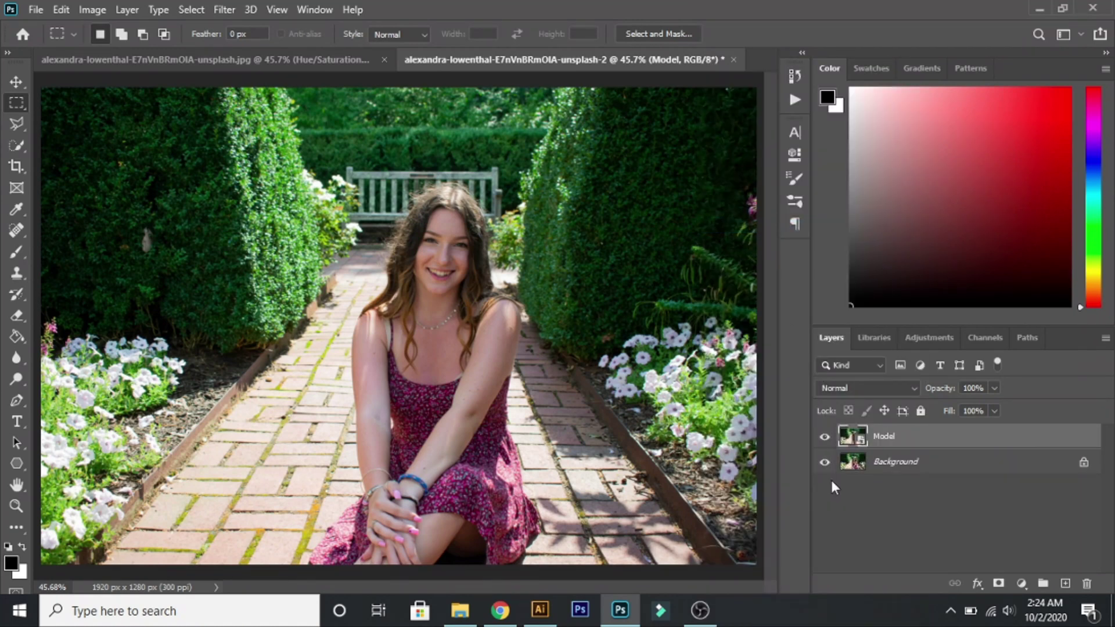
# - Add a Channel Mixer adjustment layer and set its Green output channel to Green 0% and Blue +100%
pyautogui.click(1020, 582)
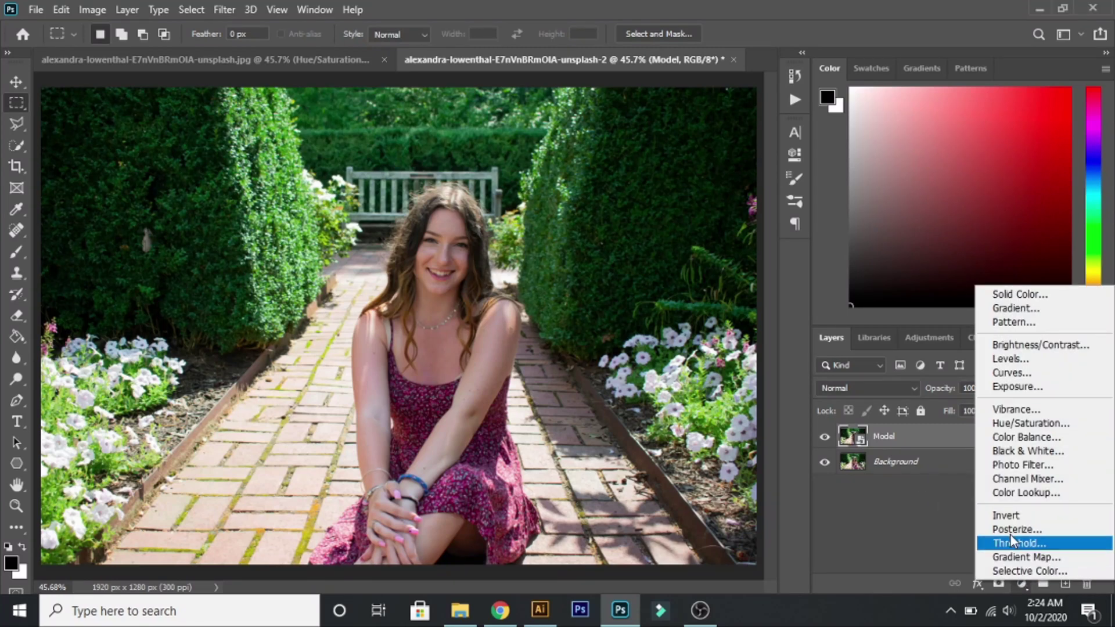
pyautogui.click(1011, 480)
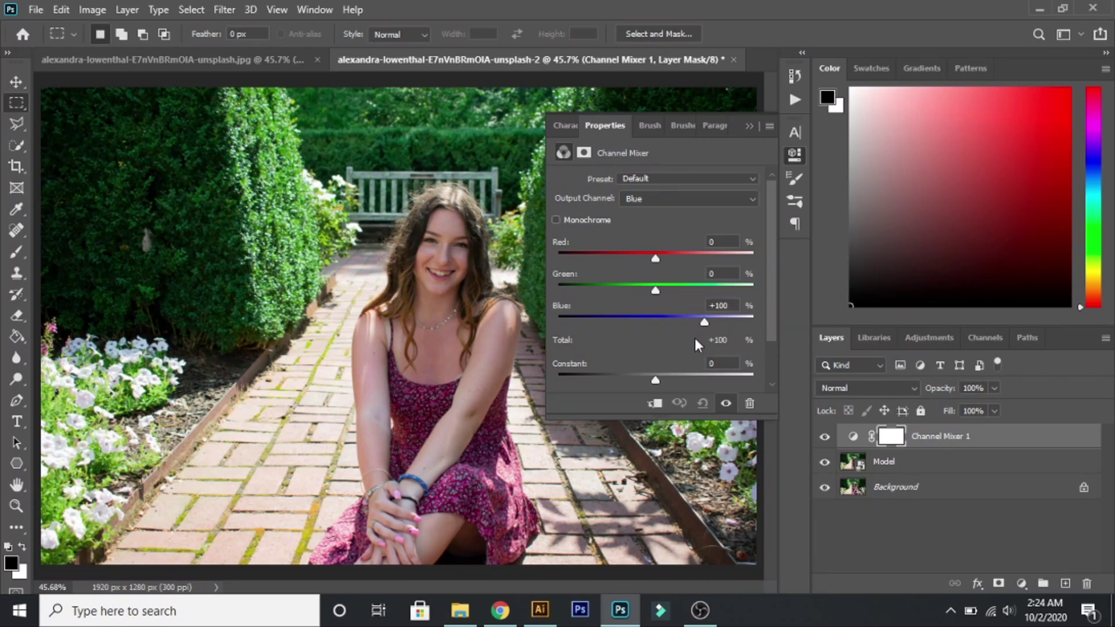
pyautogui.click(720, 200)
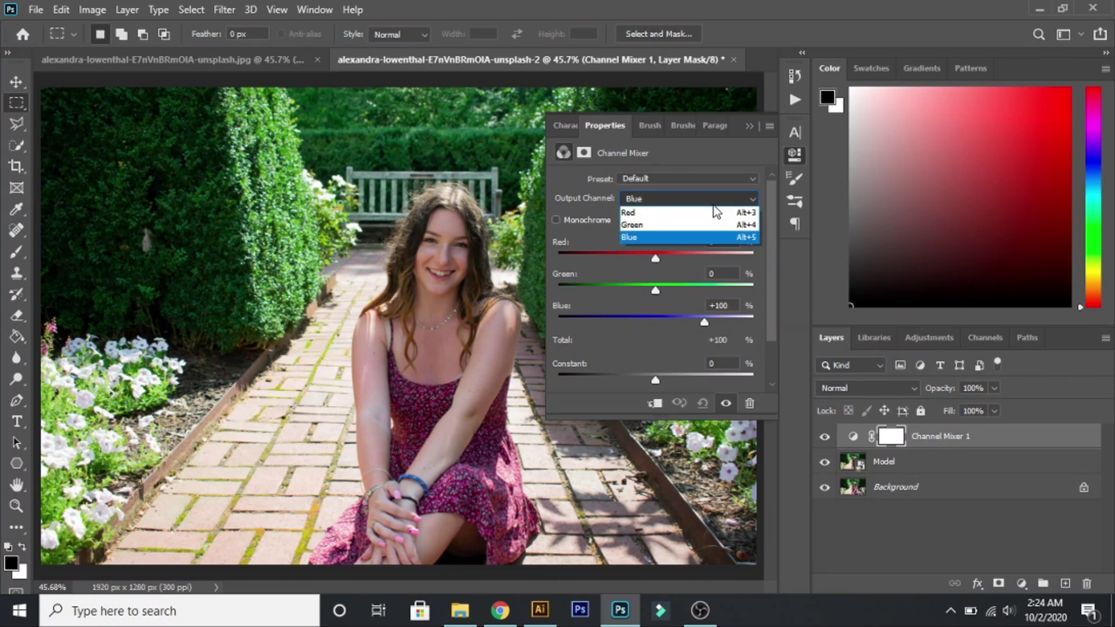
pyautogui.click(667, 229)
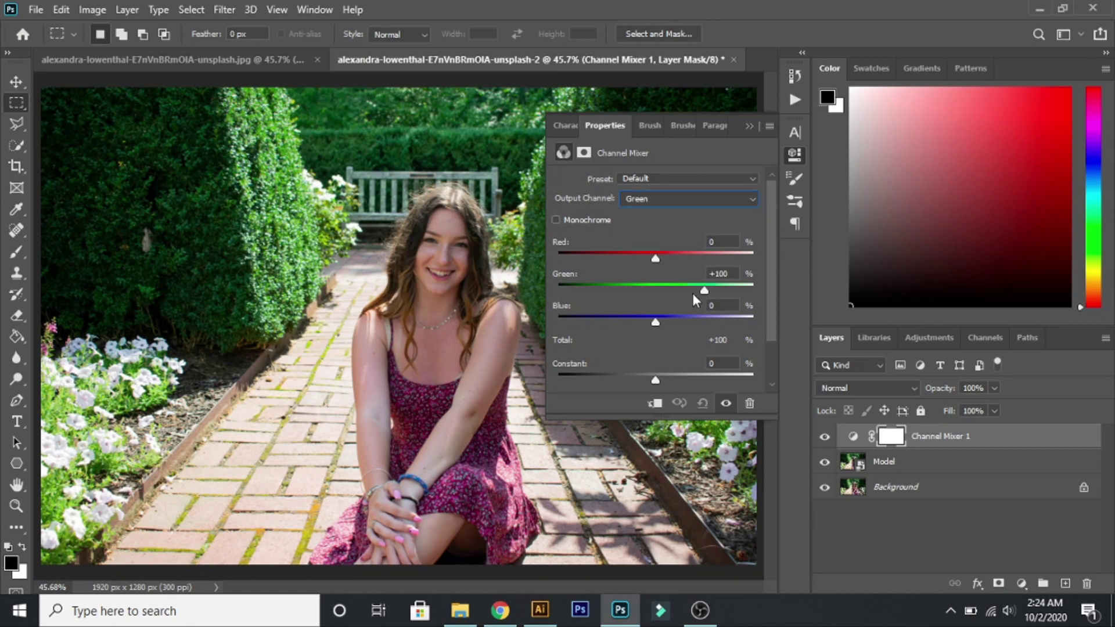
pyautogui.click(731, 276)
pyautogui.write('0')
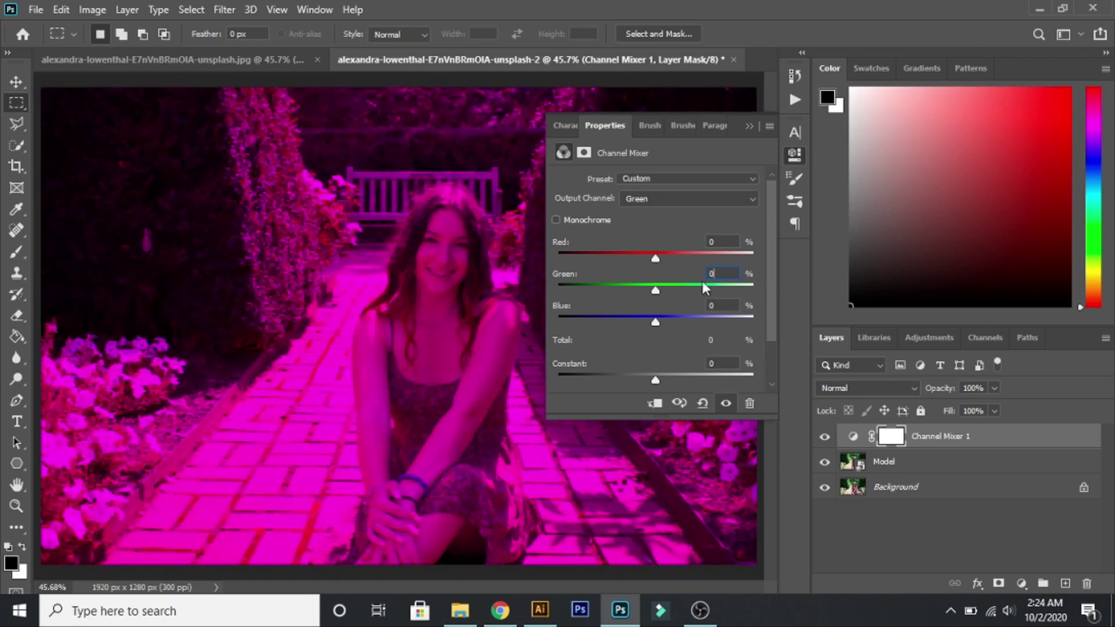
pyautogui.moveTo(656, 321); pyautogui.dragTo(707, 323)
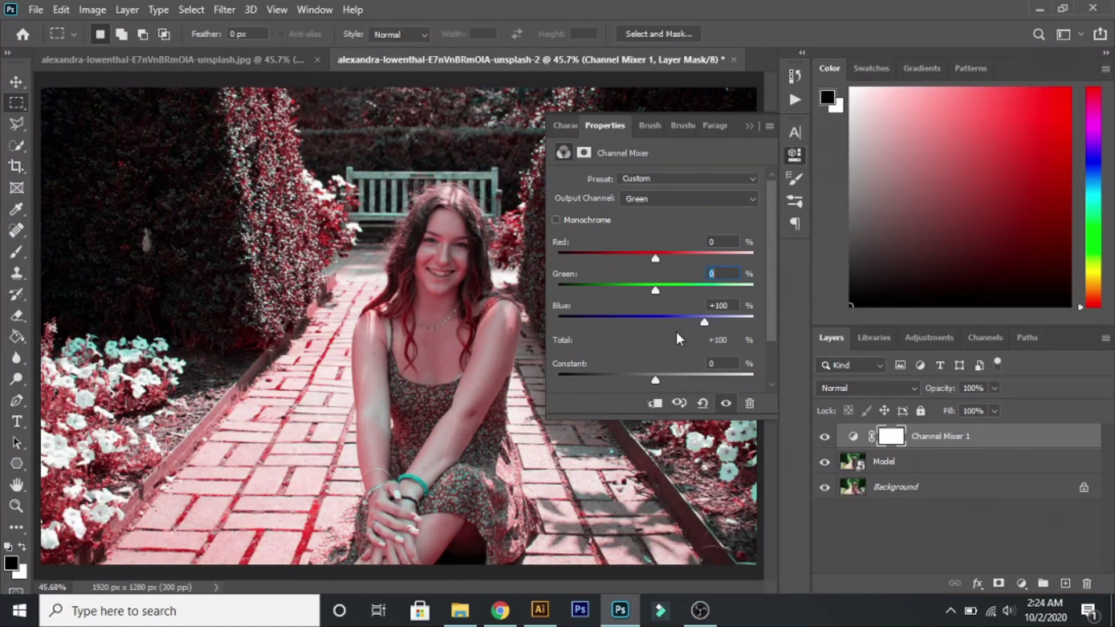
# - Set the Channel Mixer's Blue output channel to Blue 0% and Green 100%, and close its properties
pyautogui.click(736, 198)
pyautogui.click(636, 235)
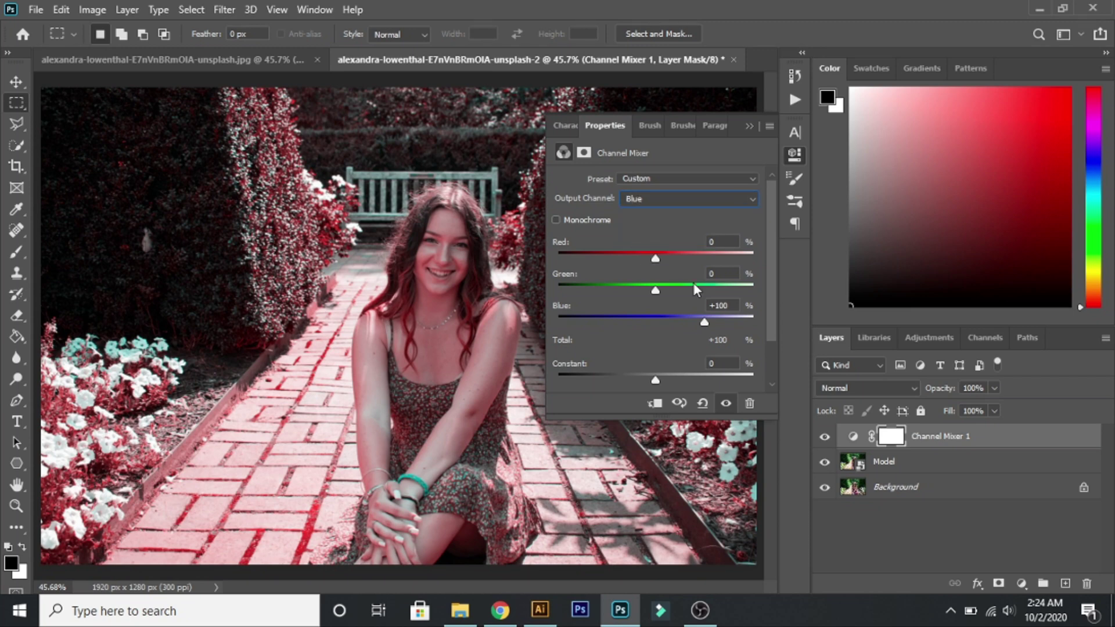
pyautogui.moveTo(732, 306); pyautogui.dragTo(701, 308)
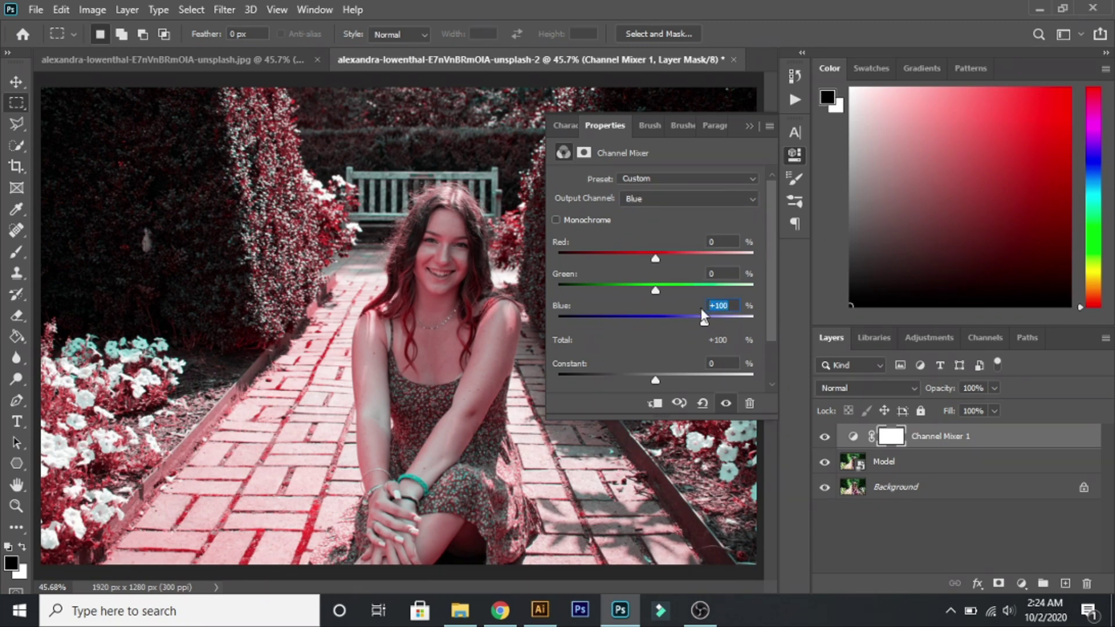
pyautogui.write('0')
pyautogui.click(709, 273)
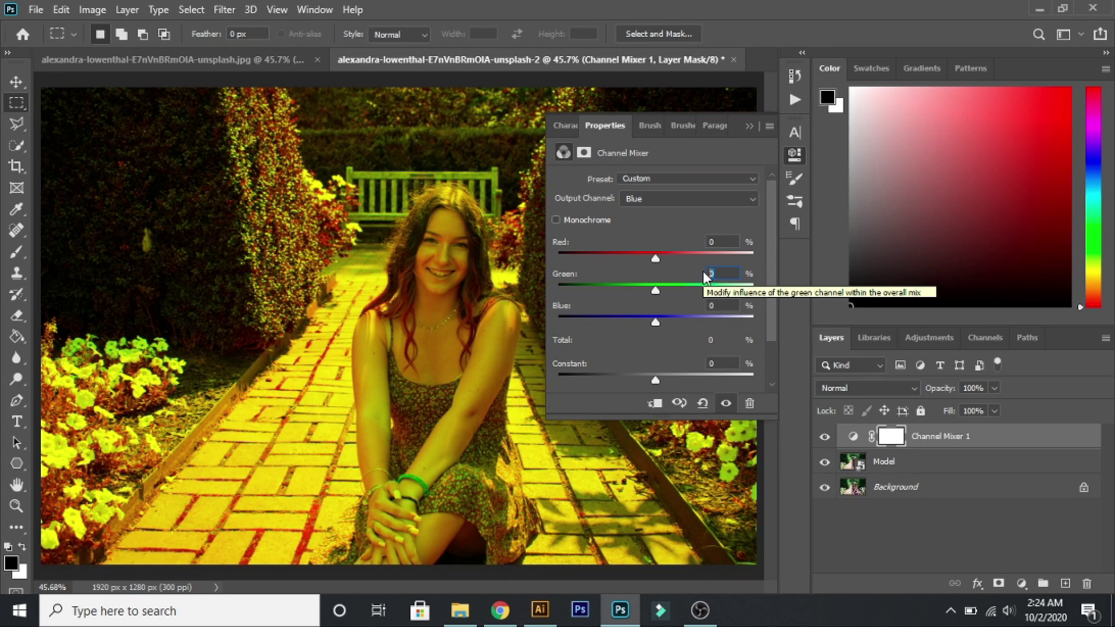
pyautogui.write('10')
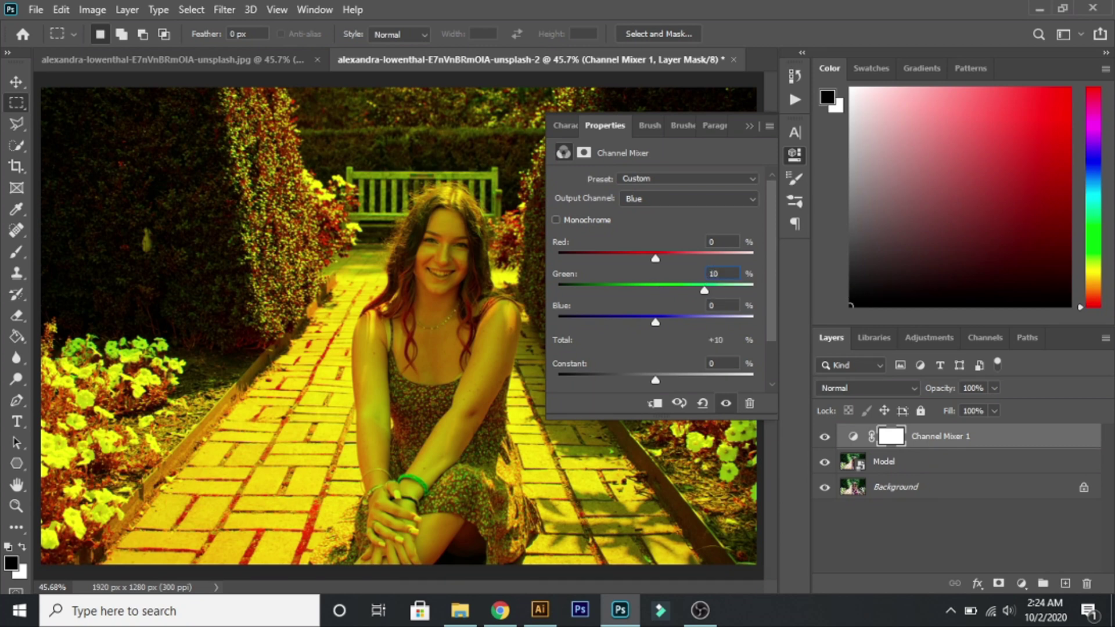
pyautogui.write('0')
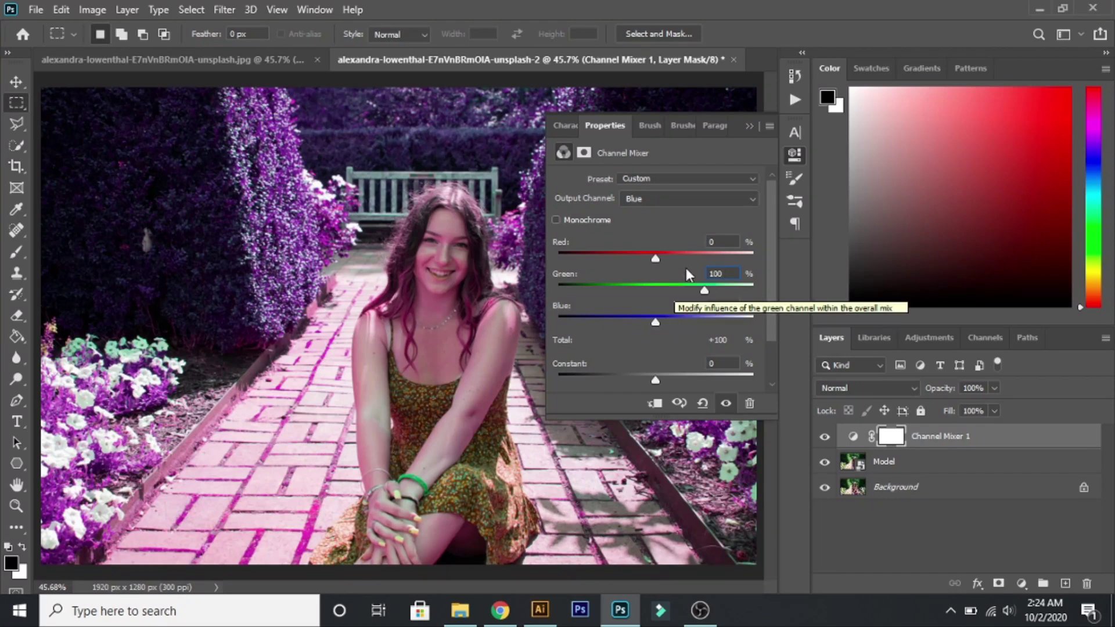
pyautogui.click(749, 126)
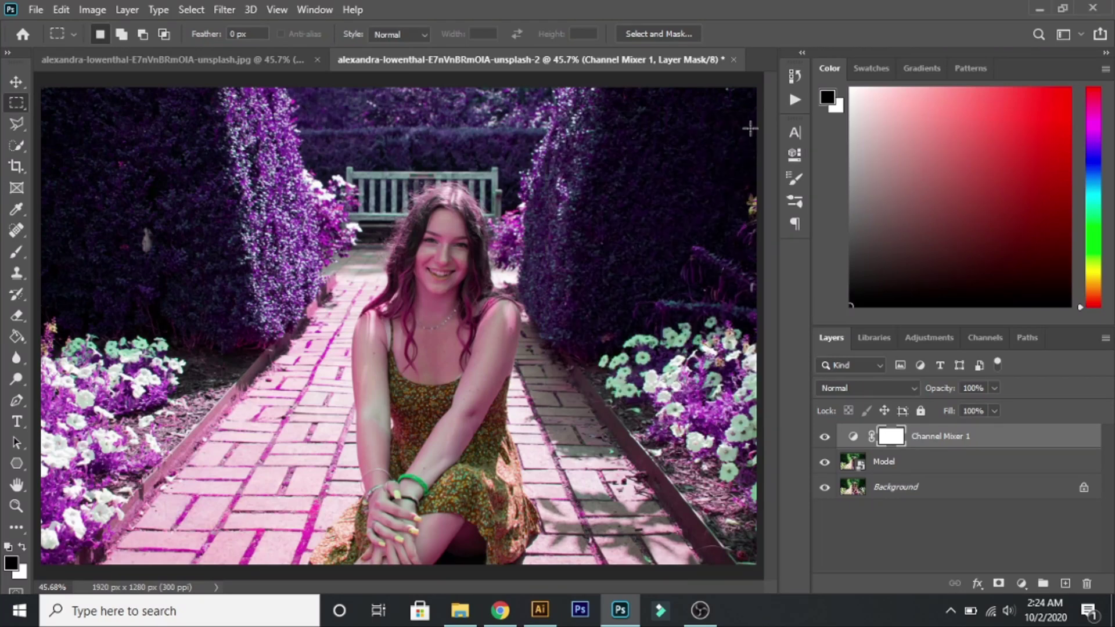
# - Set the Channel Mixer layer's blend mode to Lighten and compare the photo with and without the layer
pyautogui.click(900, 386)
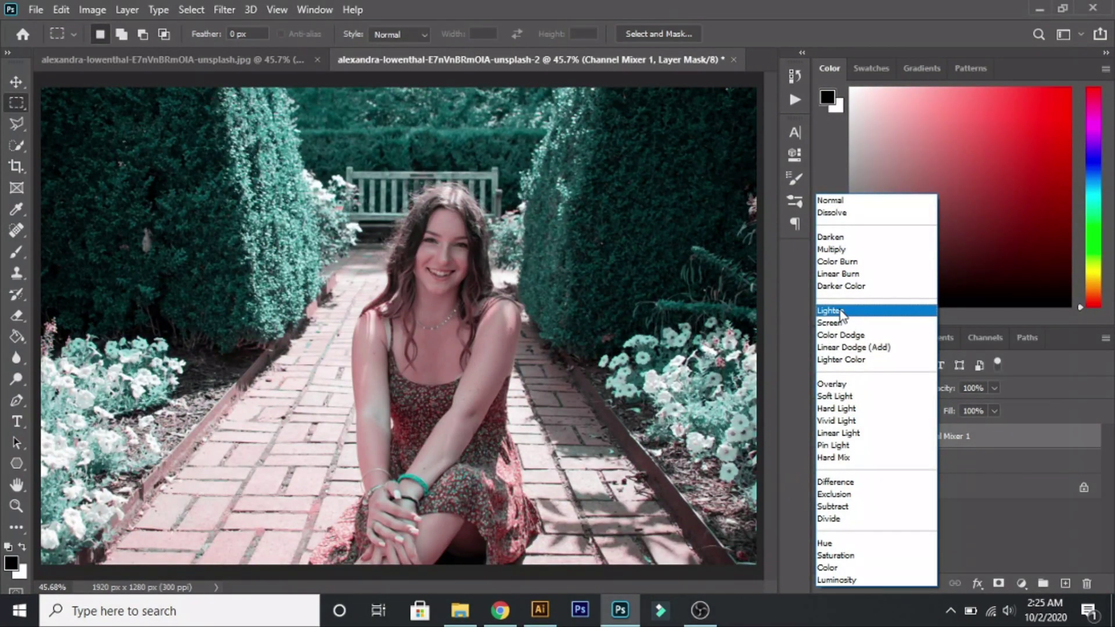
pyautogui.click(842, 315)
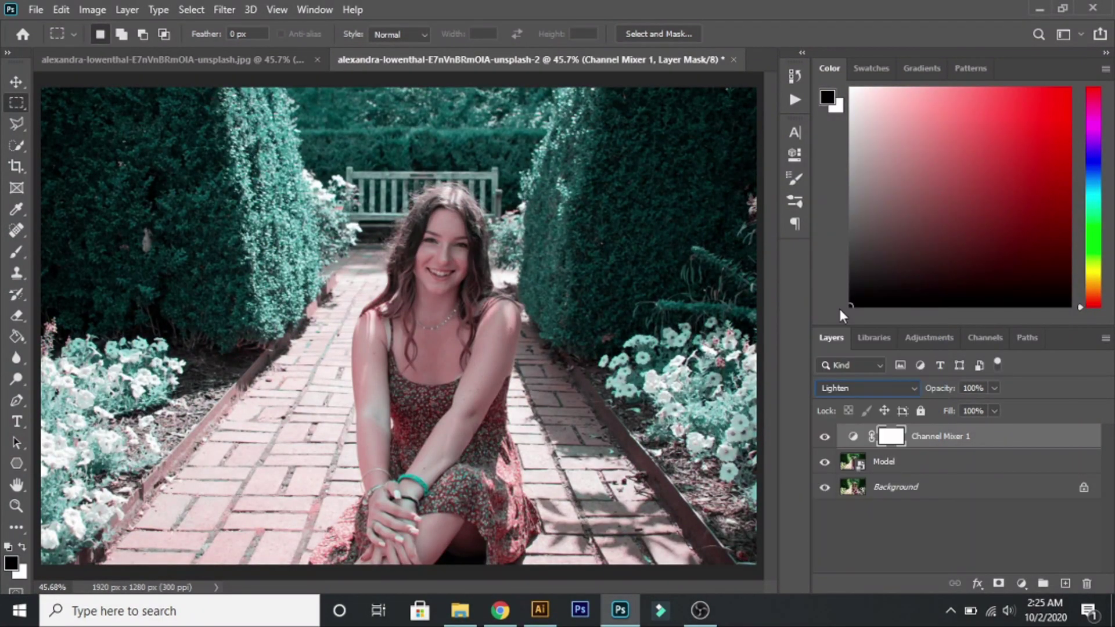
pyautogui.click(824, 439)
pyautogui.click(823, 437)
# - Add a Selective Color adjustment layer and set its Reds to Cyan -50% and Yellow 100%
pyautogui.click(1020, 583)
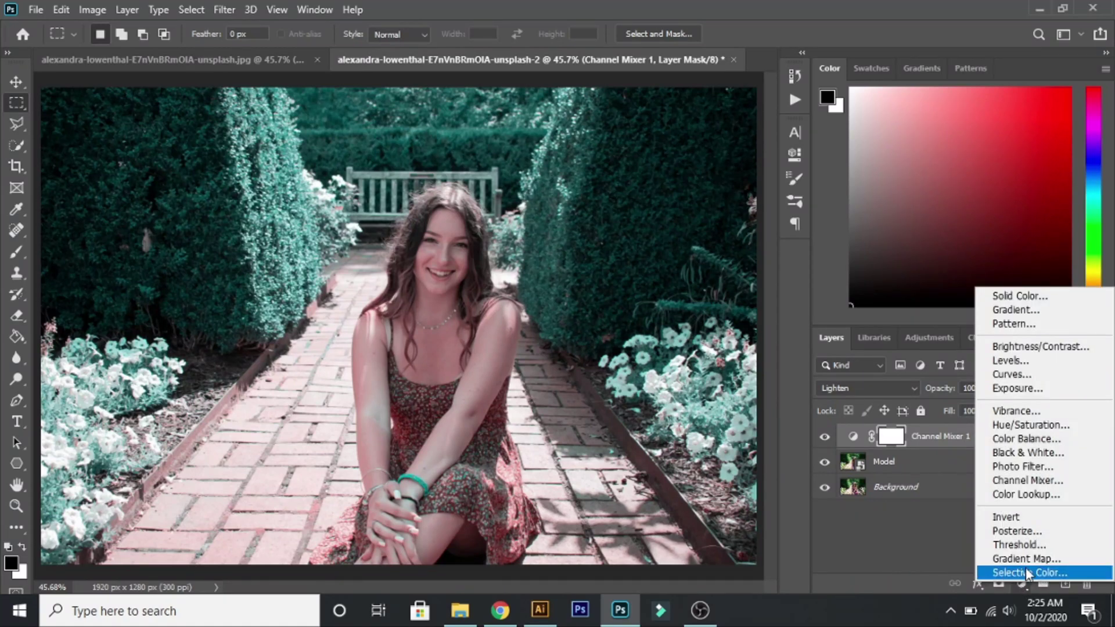
pyautogui.click(1029, 573)
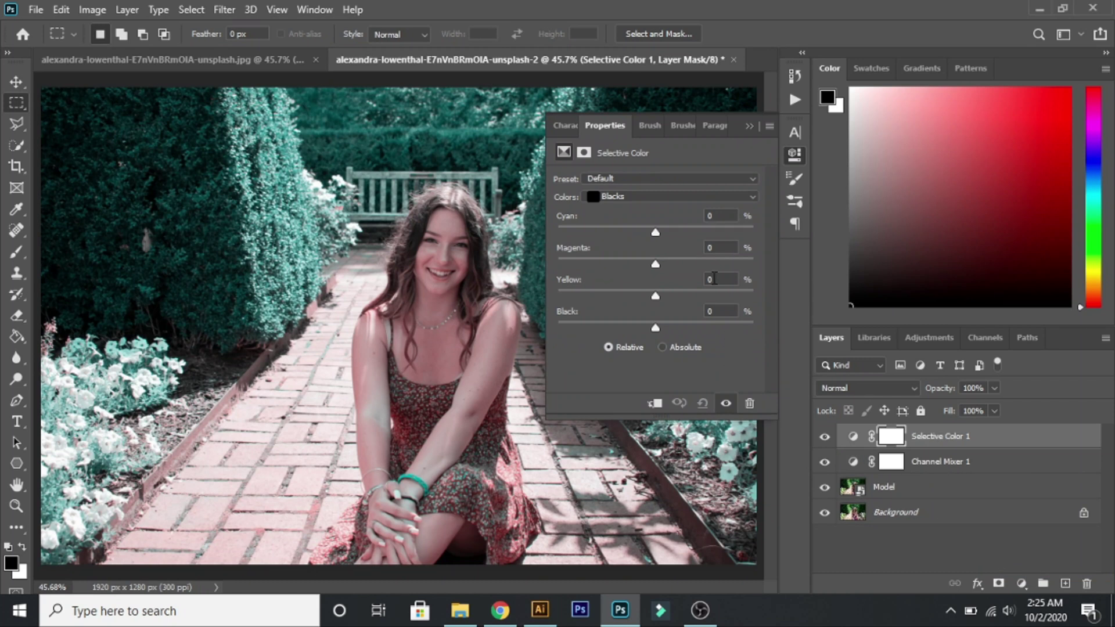
pyautogui.click(727, 197)
pyautogui.click(694, 211)
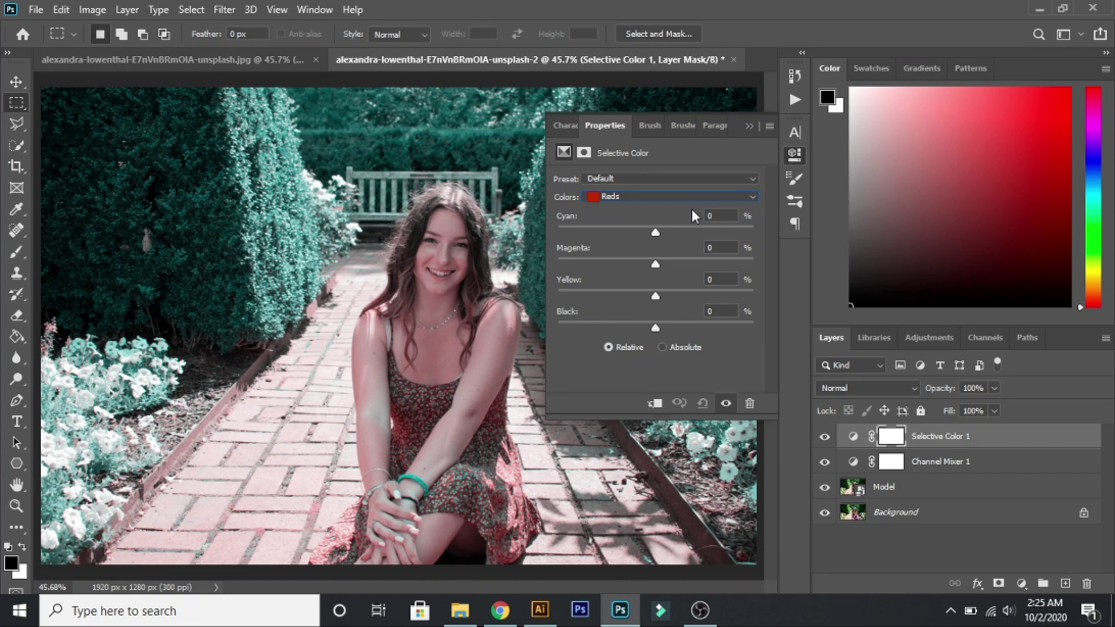
pyautogui.click(705, 219)
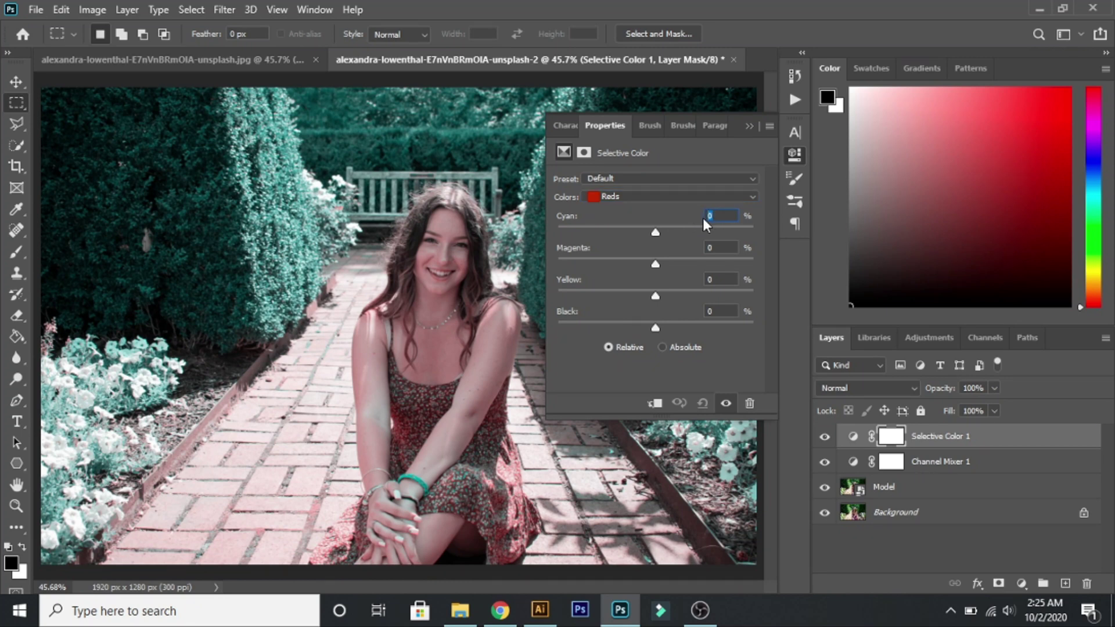
pyautogui.write('-50')
pyautogui.click(715, 280)
pyautogui.write('100')
# - Set the Selective Color adjustment's Cyans to Yellow -100%
pyautogui.click(705, 195)
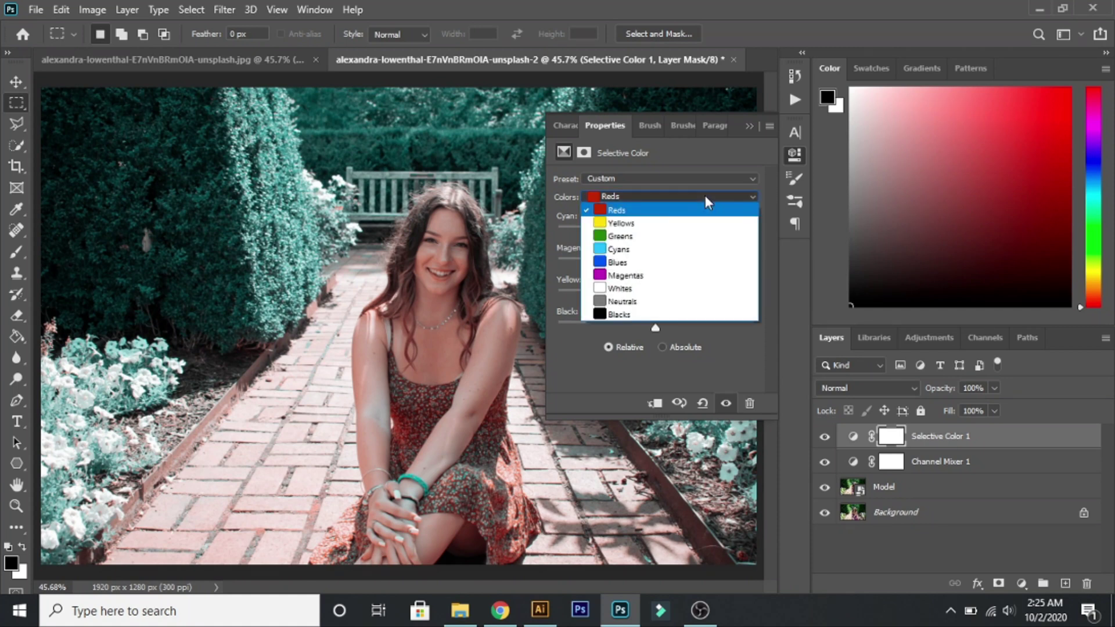
pyautogui.click(613, 253)
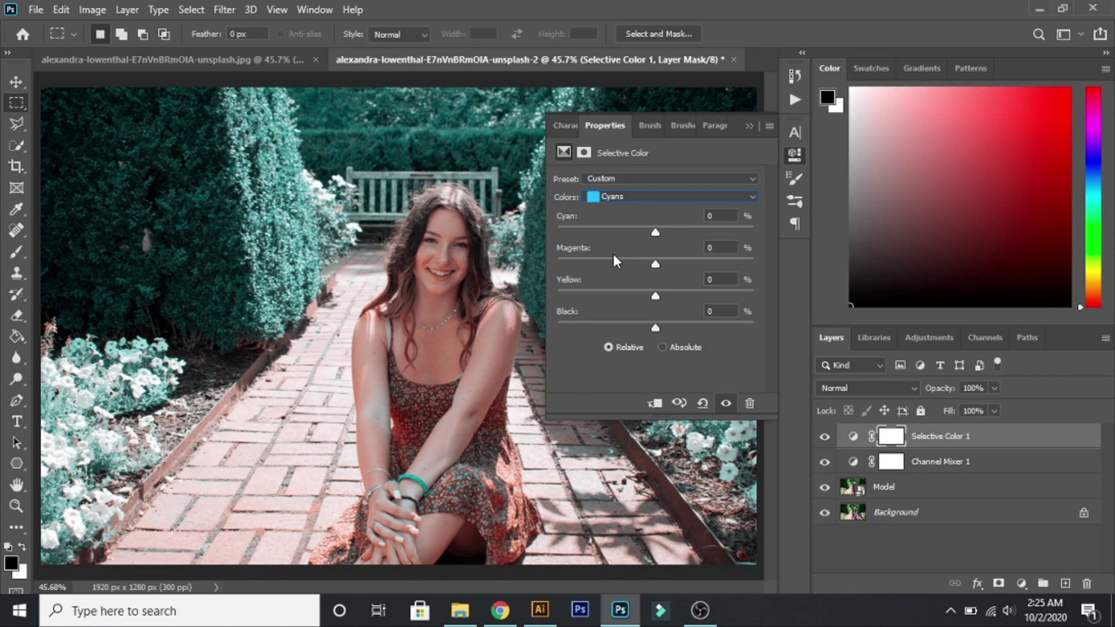
pyautogui.moveTo(651, 298); pyautogui.dragTo(538, 280)
# - Set the Selective Color adjustment's Whites to Black -20%
pyautogui.click(734, 198)
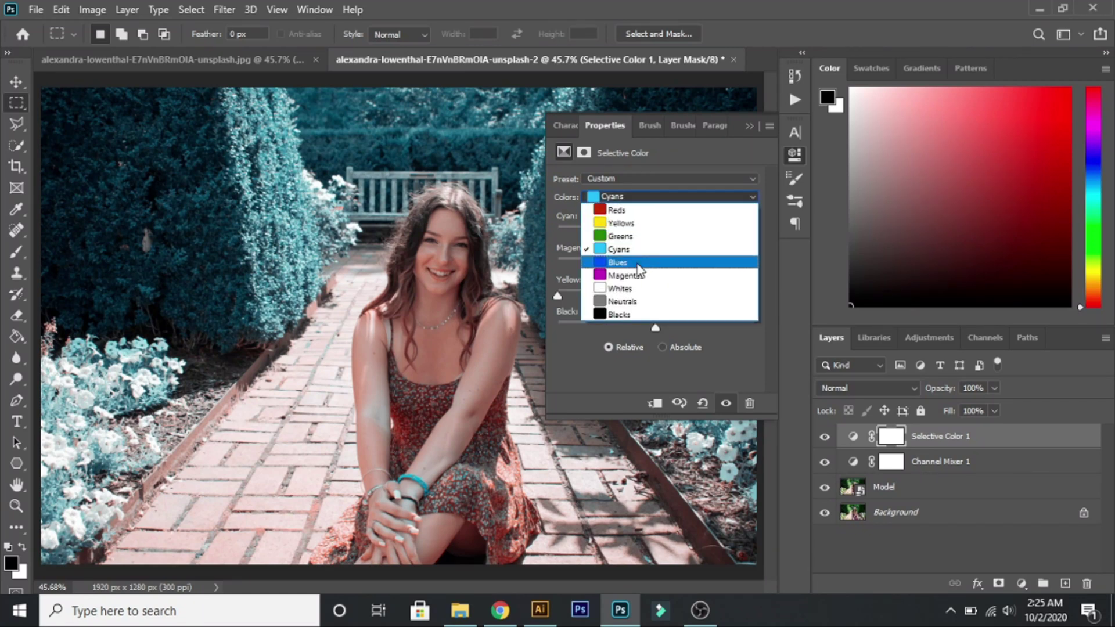
pyautogui.click(625, 289)
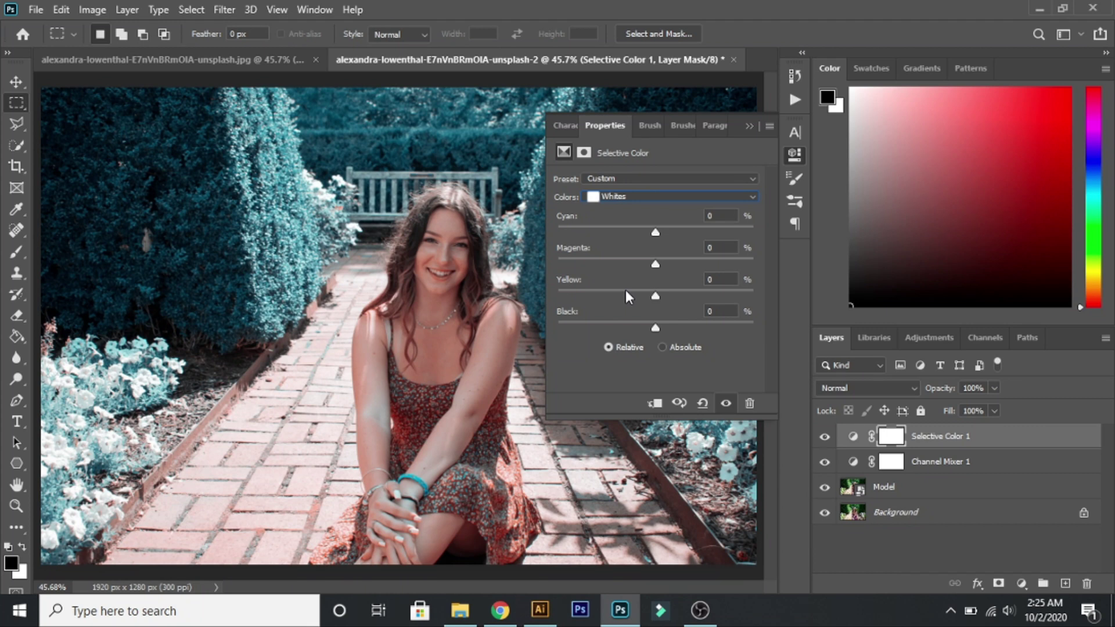
pyautogui.moveTo(656, 329); pyautogui.dragTo(635, 329)
pyautogui.click(719, 313)
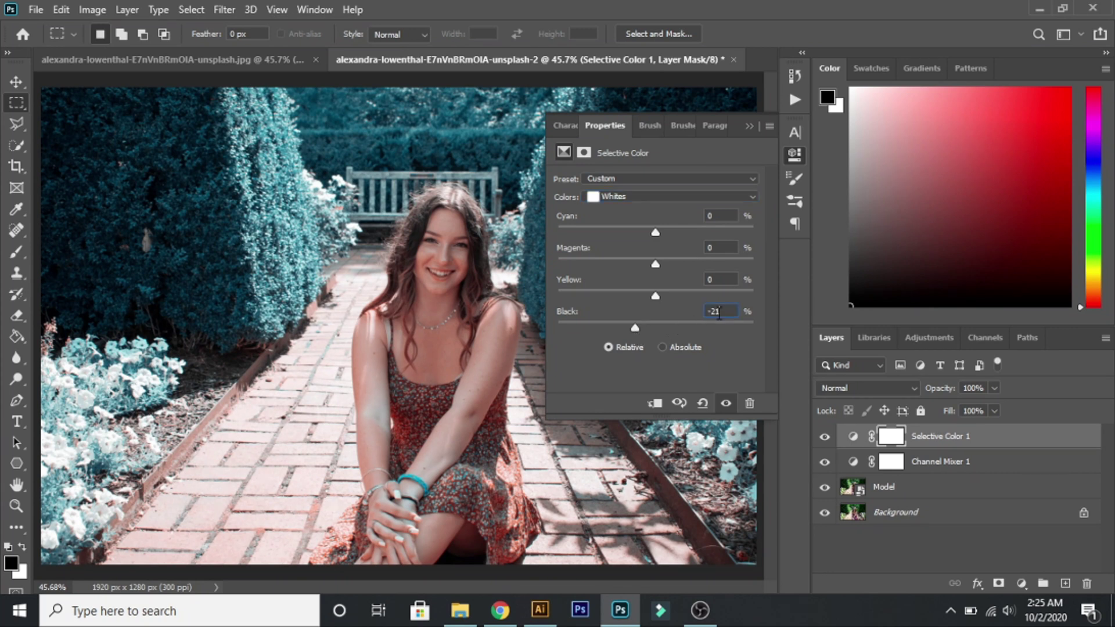
pyautogui.press('Up')
# - Set the Selective Color adjustment's Neutrals to Cyan -15%, Yellow 5% and Black 5%
pyautogui.click(740, 201)
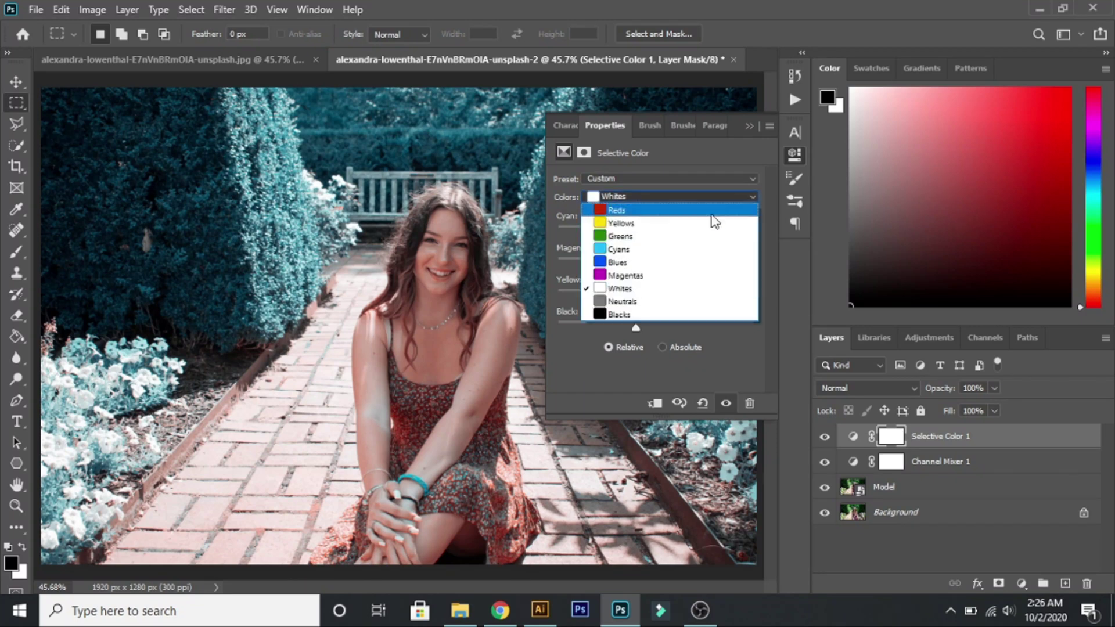
pyautogui.click(628, 302)
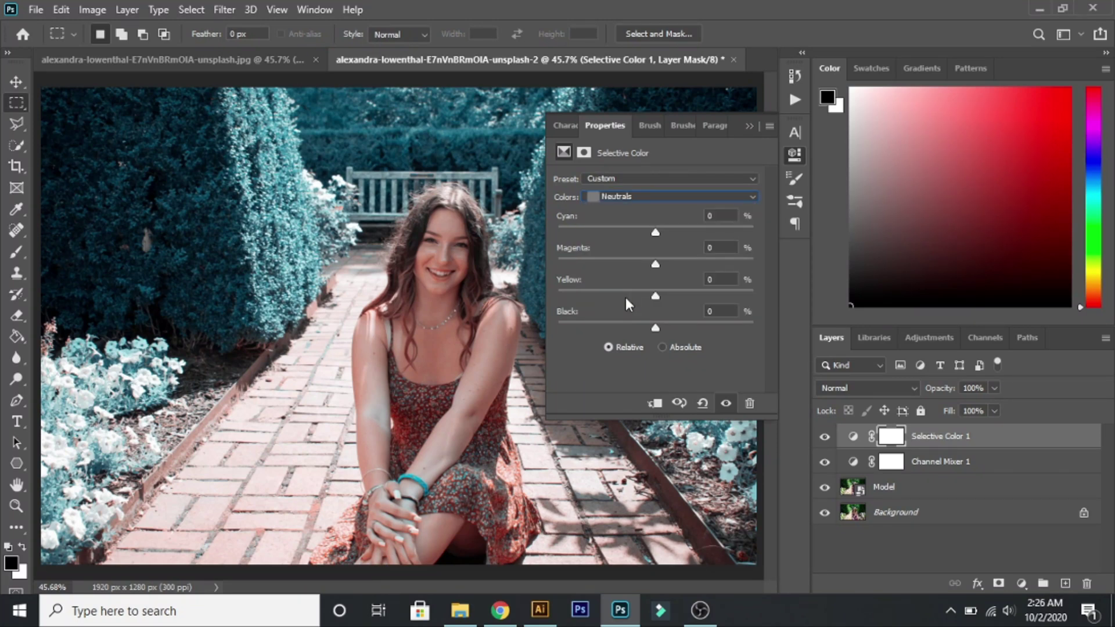
pyautogui.click(725, 214)
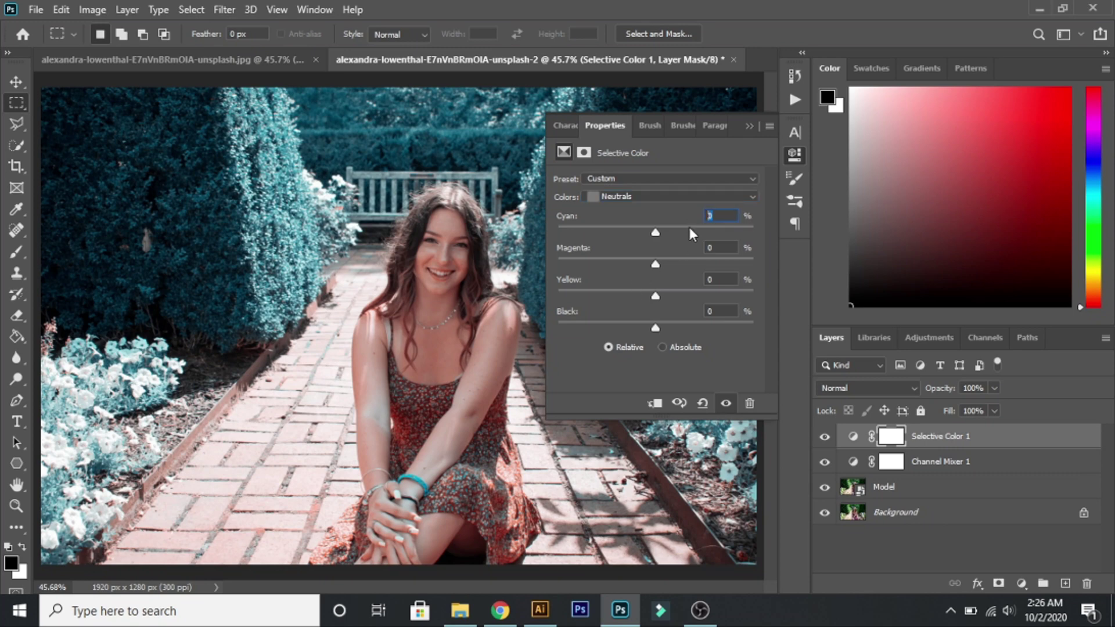
pyautogui.write('-15')
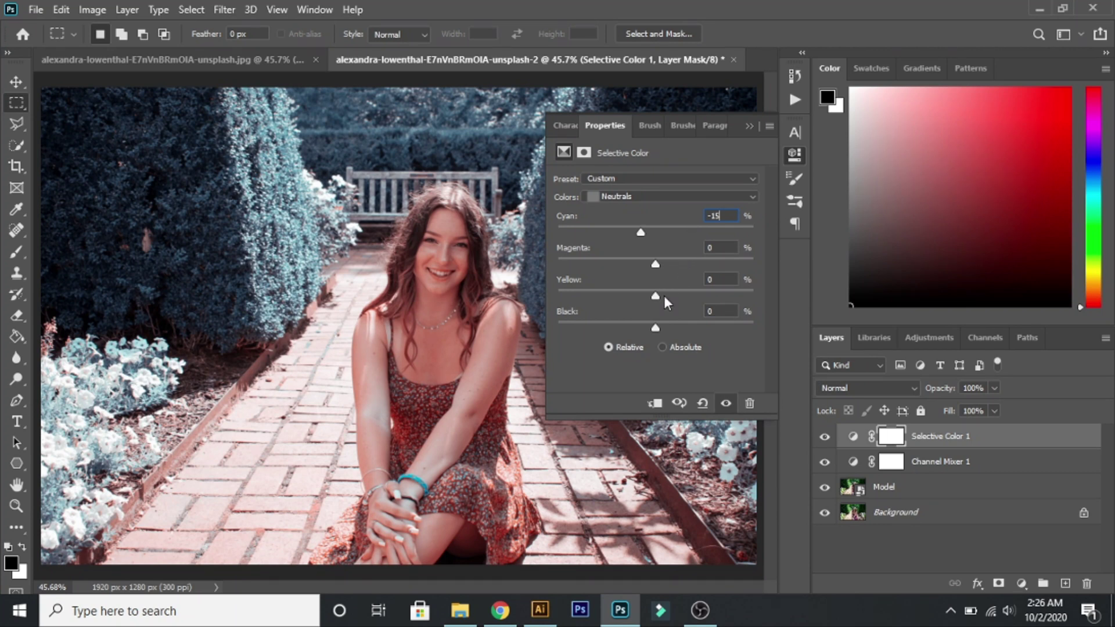
pyautogui.click(724, 282)
pyautogui.write('5')
pyautogui.click(720, 314)
pyautogui.write('5')
# - Set the Selective Color Blacks to Cyan +100%, Magenta +99% and Yellow +100%, close the properties, and compare the photo with and without the layer
pyautogui.click(754, 197)
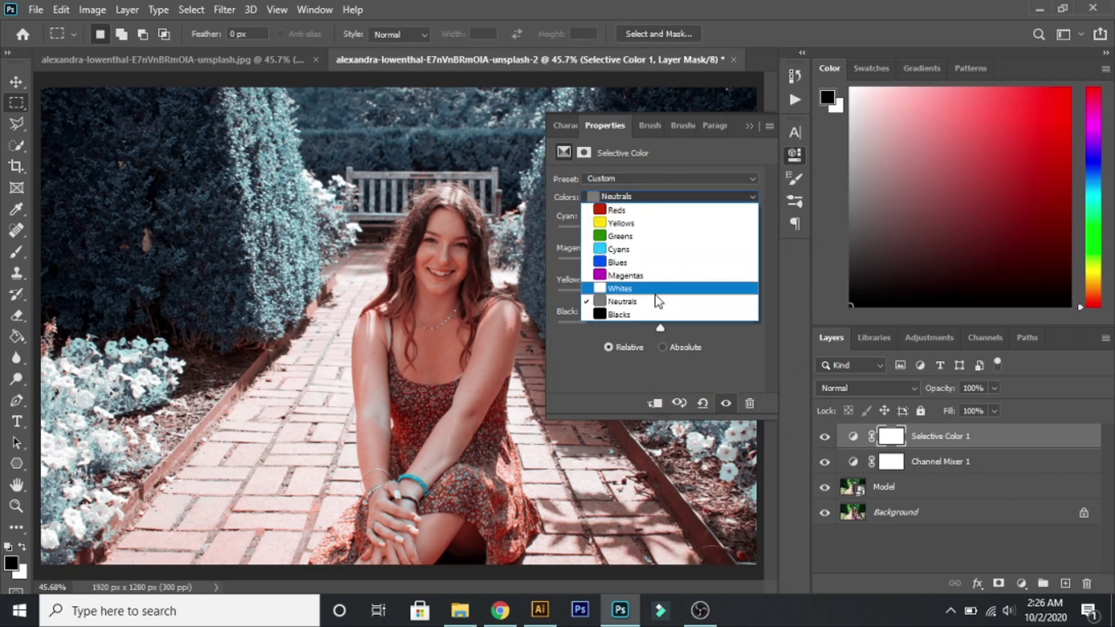
pyautogui.click(610, 315)
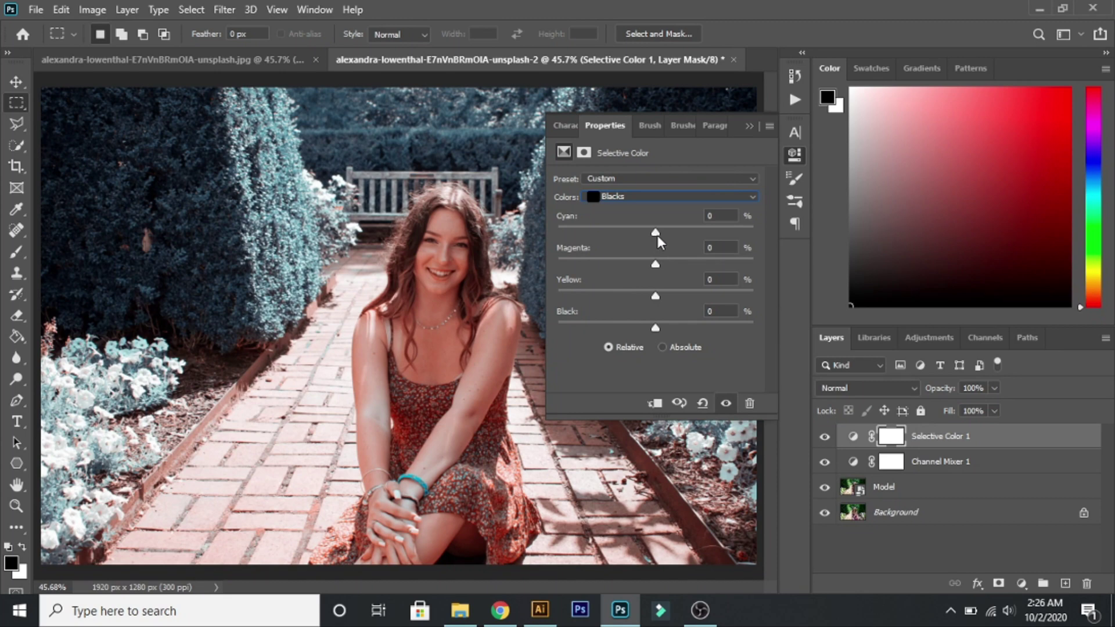
pyautogui.moveTo(657, 235); pyautogui.dragTo(727, 231)
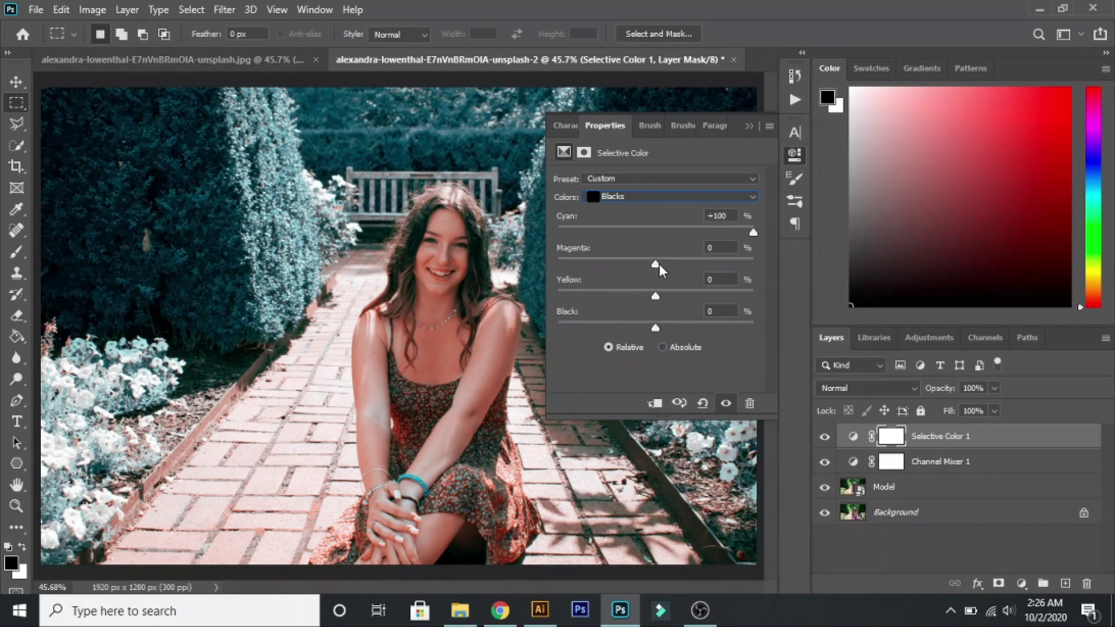
pyautogui.moveTo(660, 264); pyautogui.dragTo(753, 263)
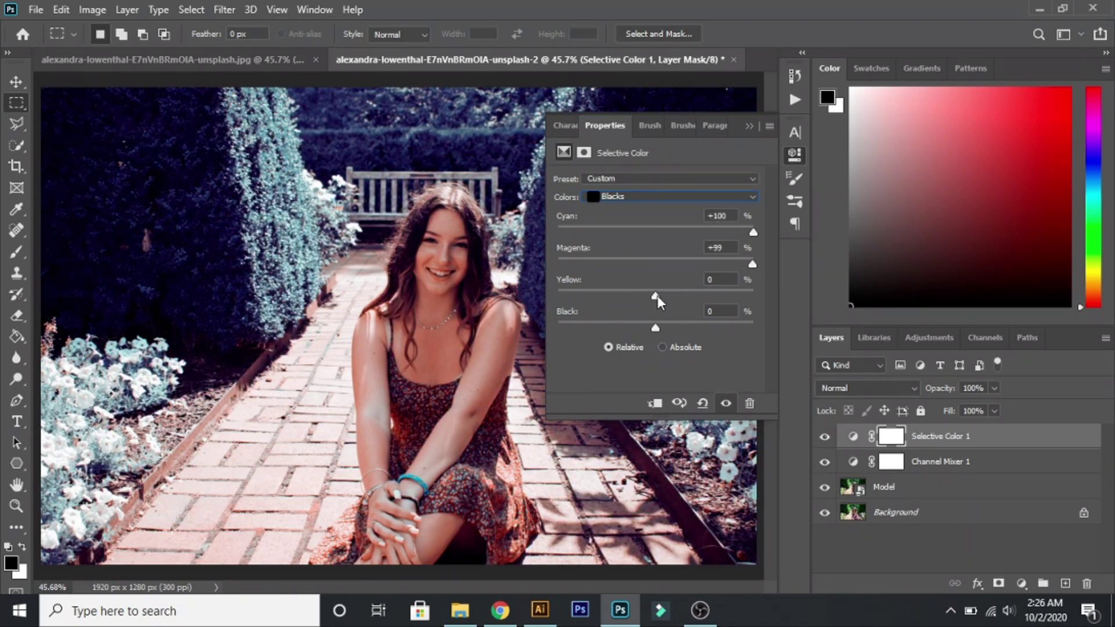
pyautogui.moveTo(658, 295); pyautogui.dragTo(692, 296)
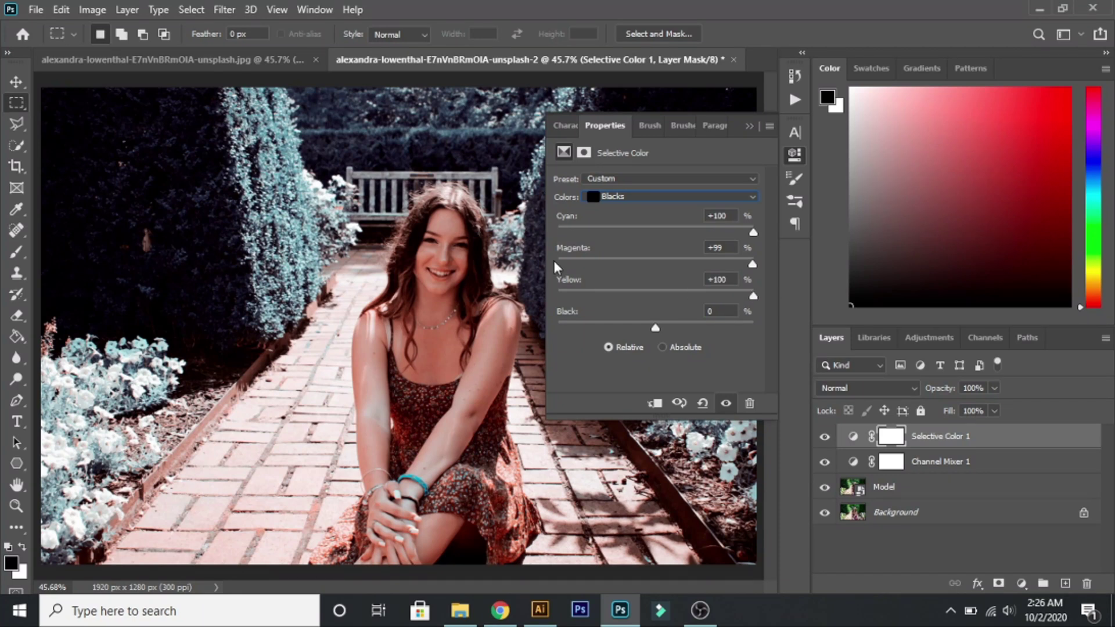
pyautogui.click(749, 126)
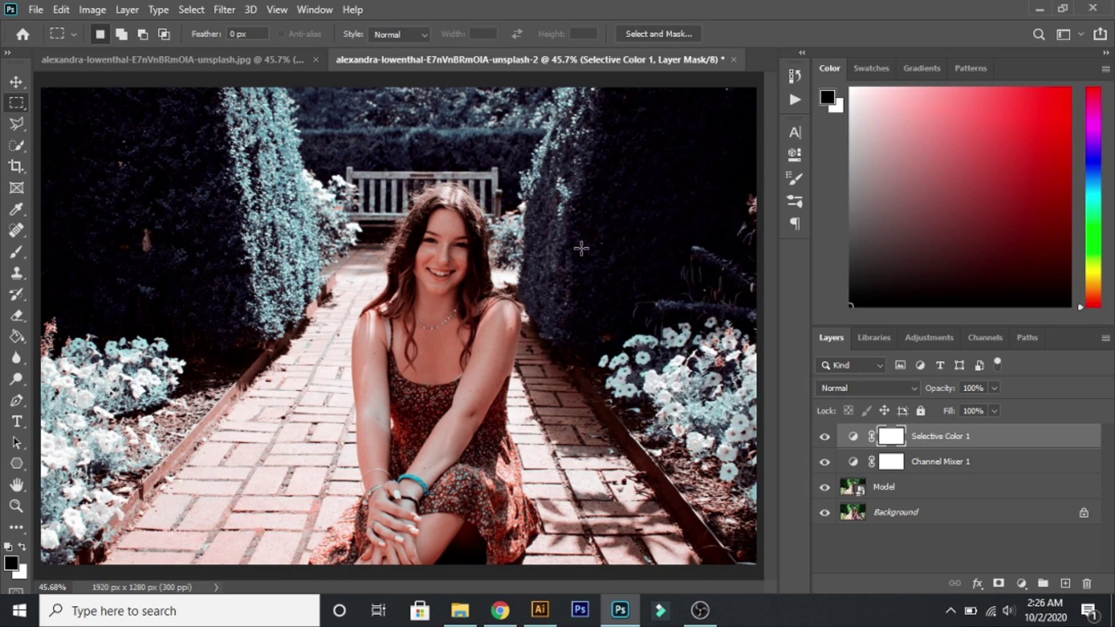
pyautogui.click(826, 437)
pyautogui.click(825, 437)
# - Add a Hue/Saturation adjustment layer above Selective Color and set its Master saturation to -15
pyautogui.click(1024, 584)
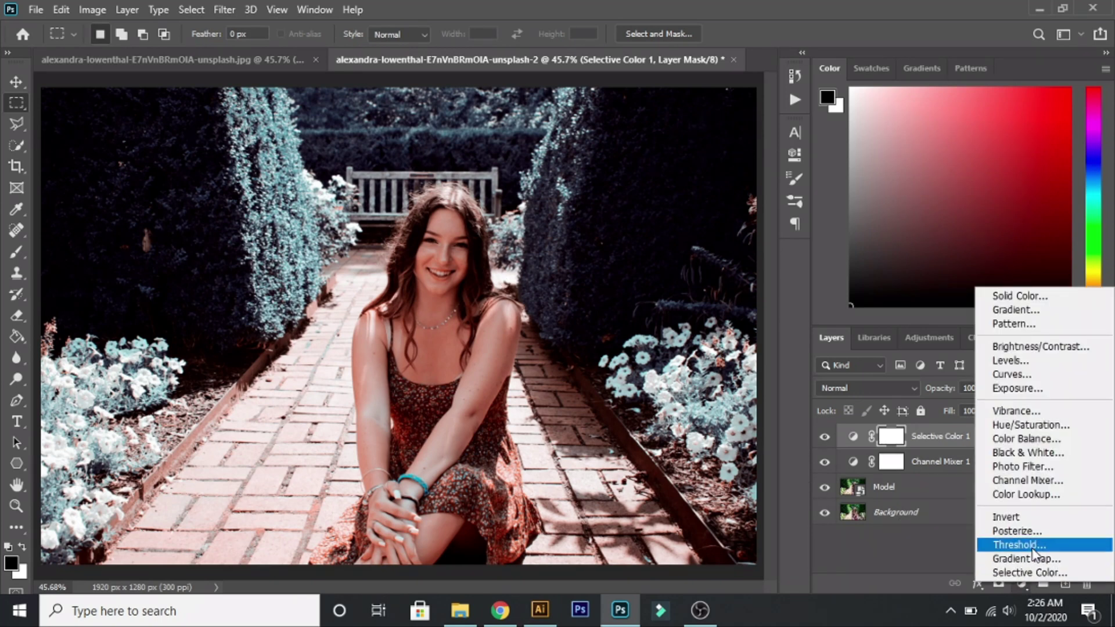
pyautogui.click(1015, 425)
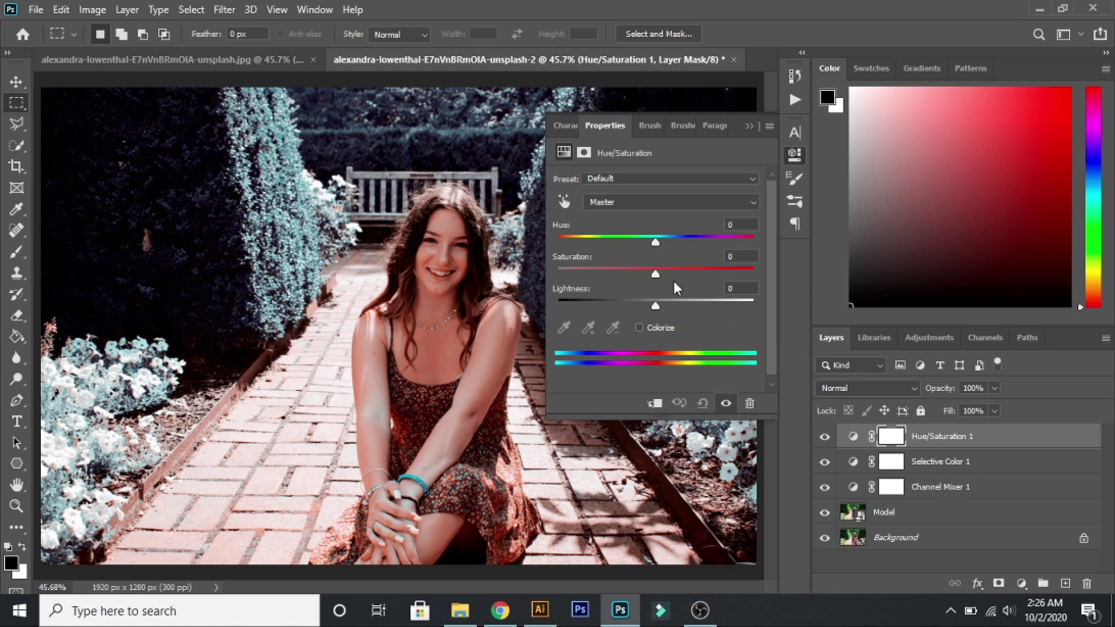
pyautogui.click(727, 259)
pyautogui.write('-15')
# - Set the saturation of the Cyans in the Hue/Saturation adjustment to -80
pyautogui.click(745, 205)
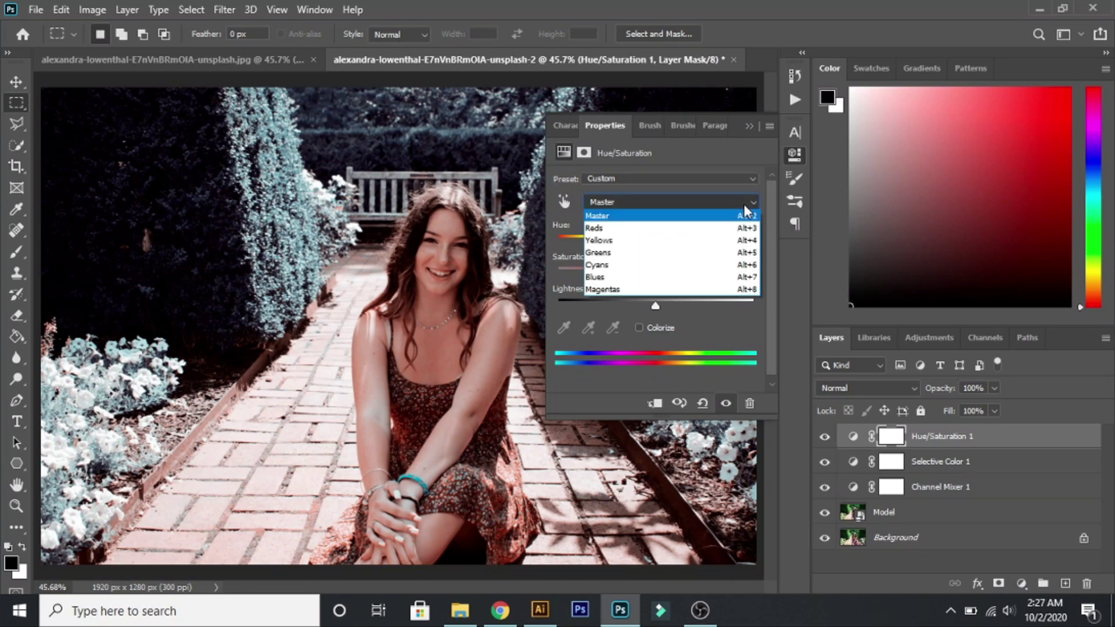
pyautogui.click(602, 267)
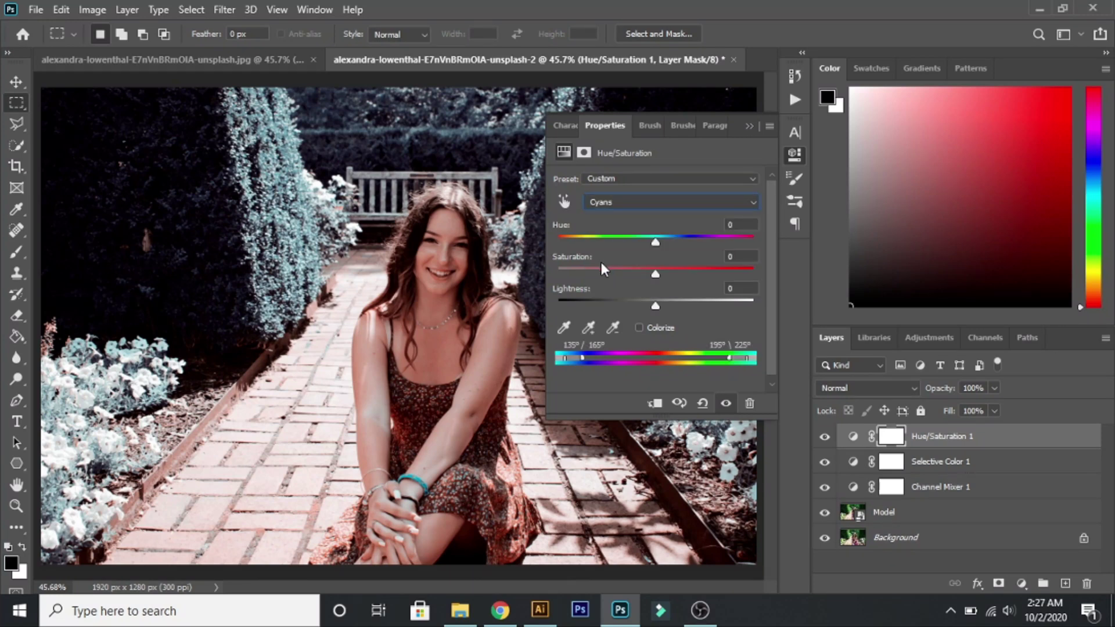
pyautogui.click(726, 257)
pyautogui.write('-80')
# - Set the saturation of the Blues in the Hue/Saturation adjustment to -80 and close its properties
pyautogui.click(724, 201)
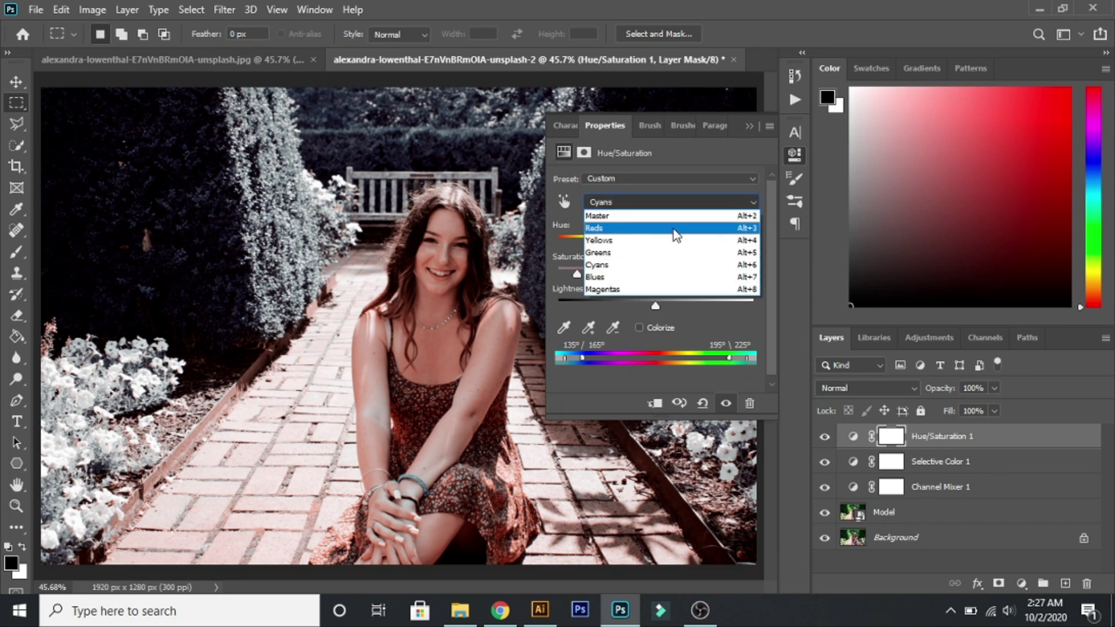
pyautogui.click(596, 277)
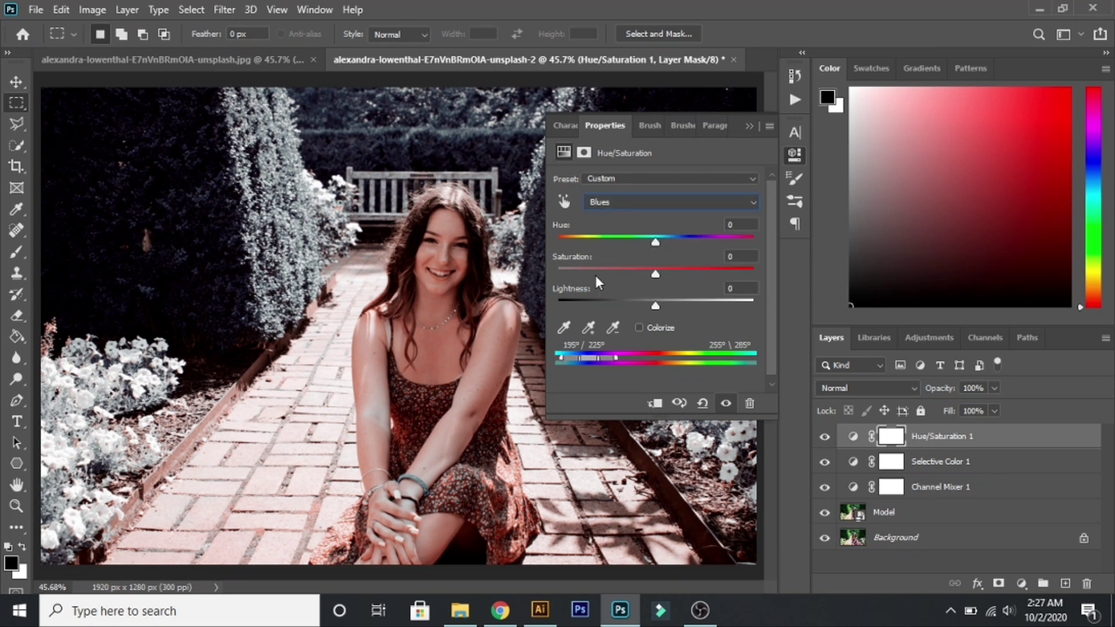
pyautogui.click(733, 256)
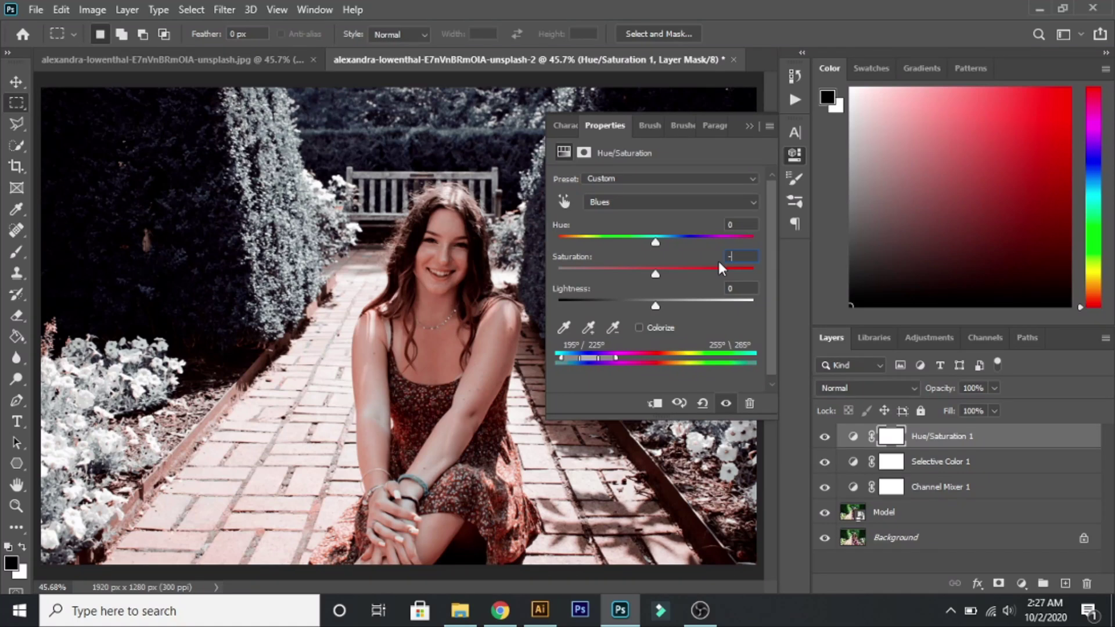
pyautogui.write('-80')
pyautogui.click(746, 123)
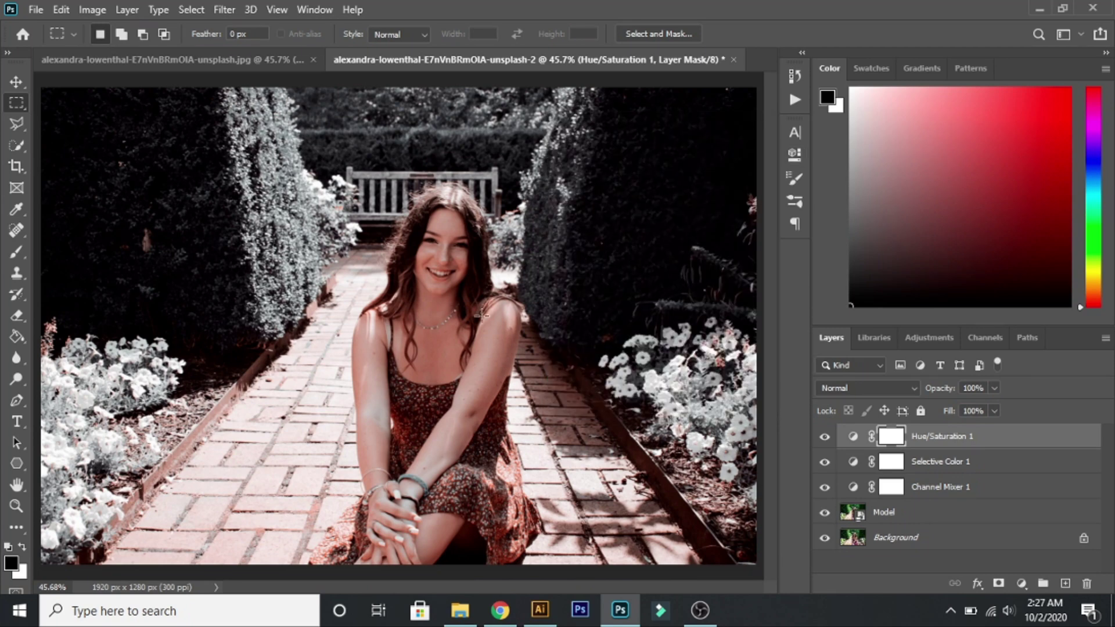
# - Compare the grade with the original by hiding and reshowing the three adjustment layers, and toggle the Model and Background layers off and on
pyautogui.click(825, 437)
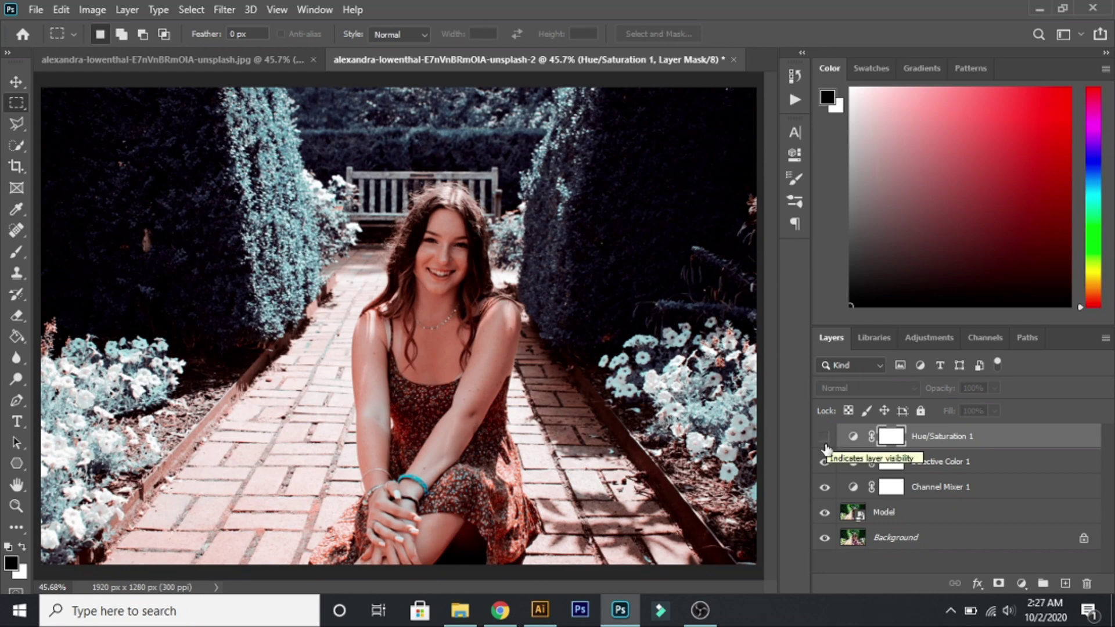
pyautogui.click(824, 462)
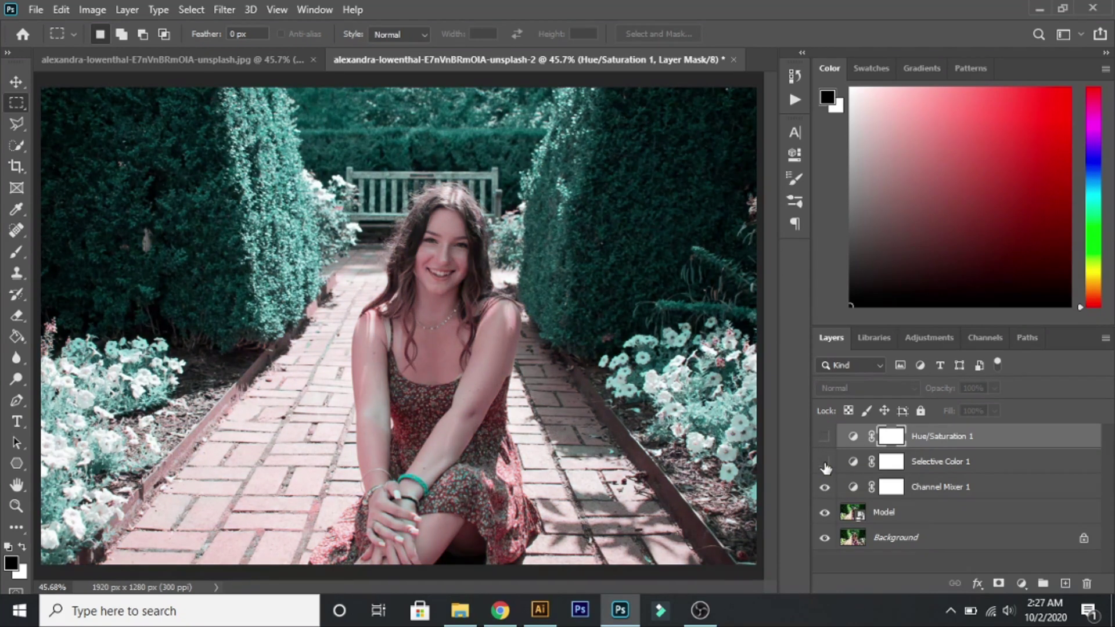
pyautogui.click(824, 488)
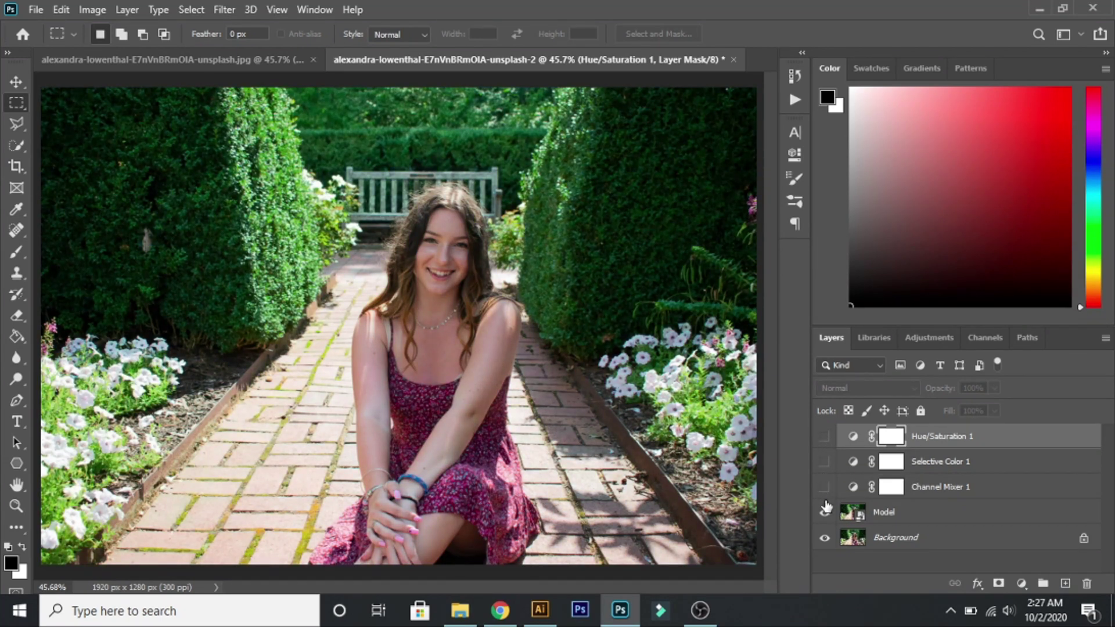
pyautogui.click(825, 488)
pyautogui.click(825, 462)
pyautogui.click(824, 436)
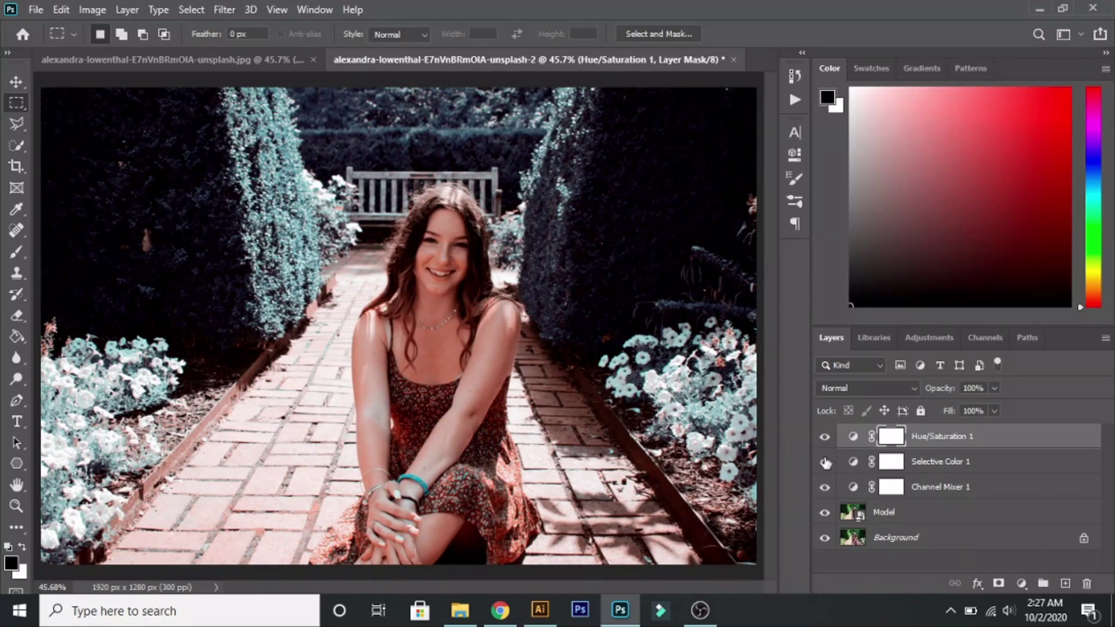
pyautogui.click(824, 513)
pyautogui.click(825, 512)
pyautogui.click(825, 538)
pyautogui.click(824, 538)
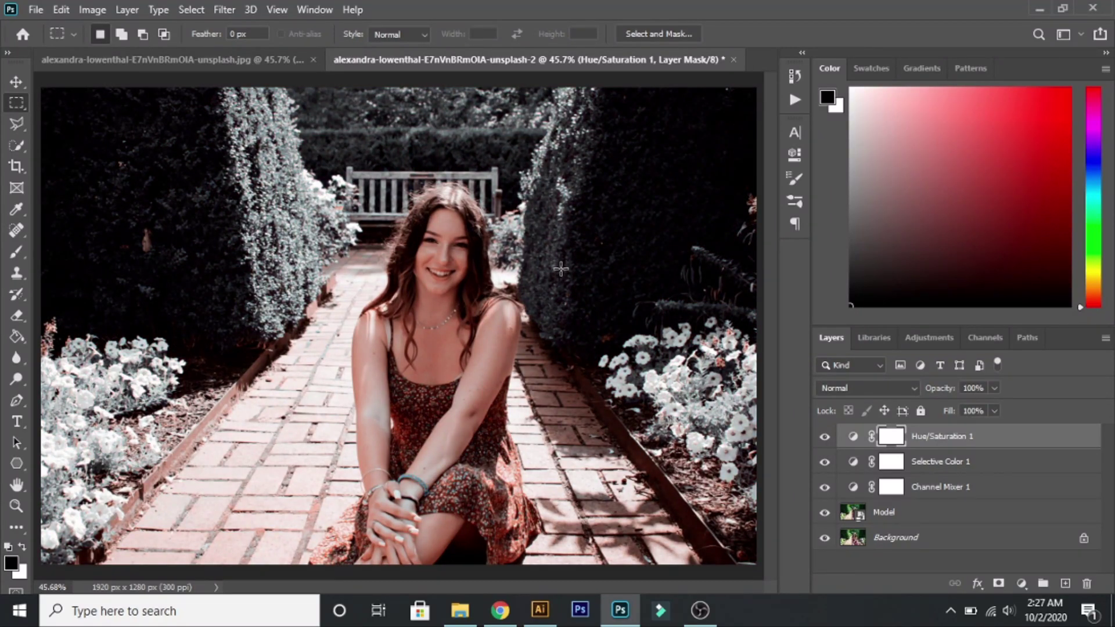